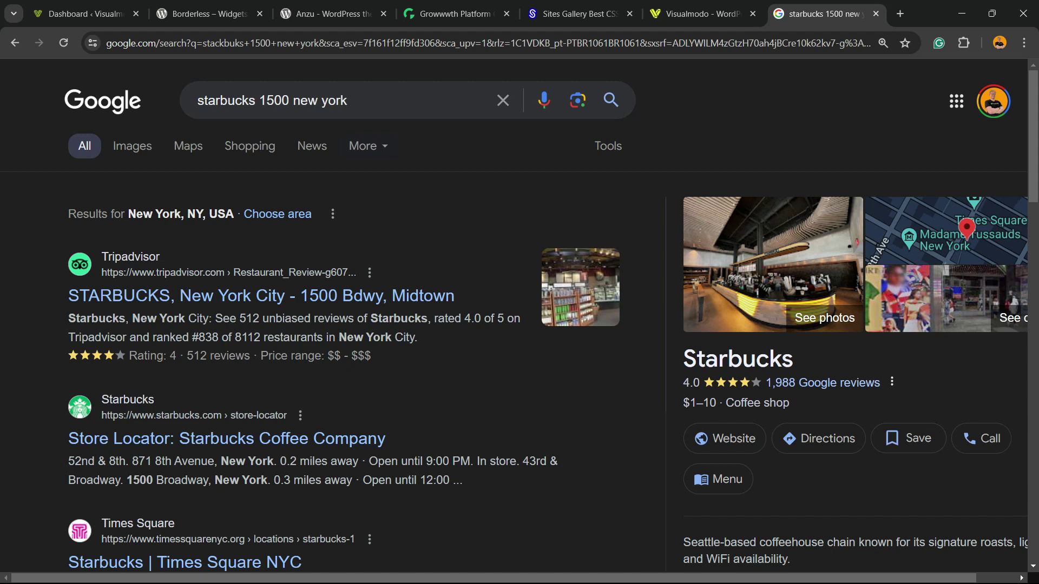
- Examine the search results and business profile panel for the Starbucks at 1500 Broadway, including rating, hours and contact details
scroll(545, 321, down, 3)
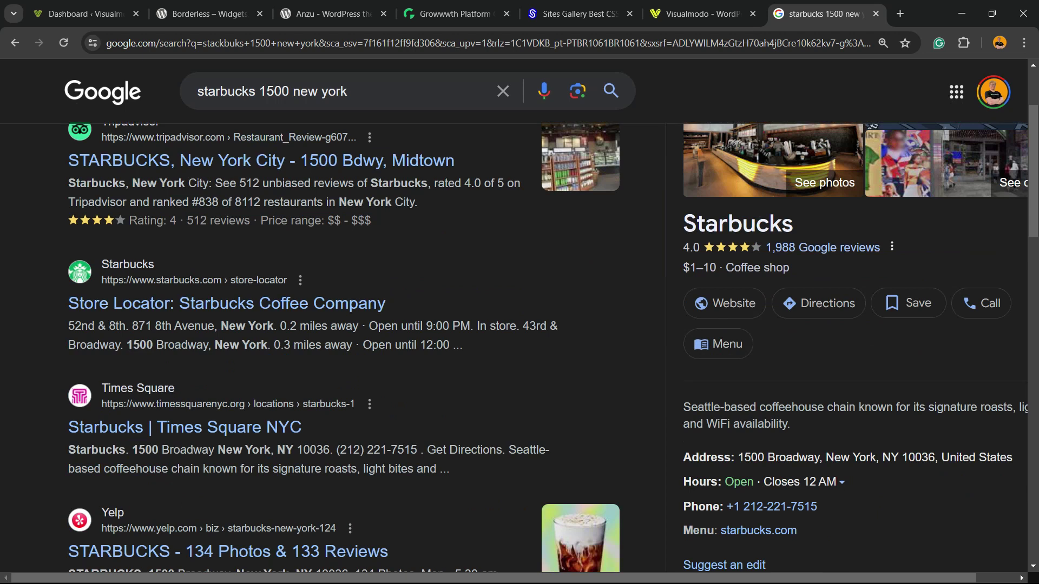
scroll(346, 347, down, 3)
scroll(346, 346, up, 3)
scroll(545, 321, up, 3)
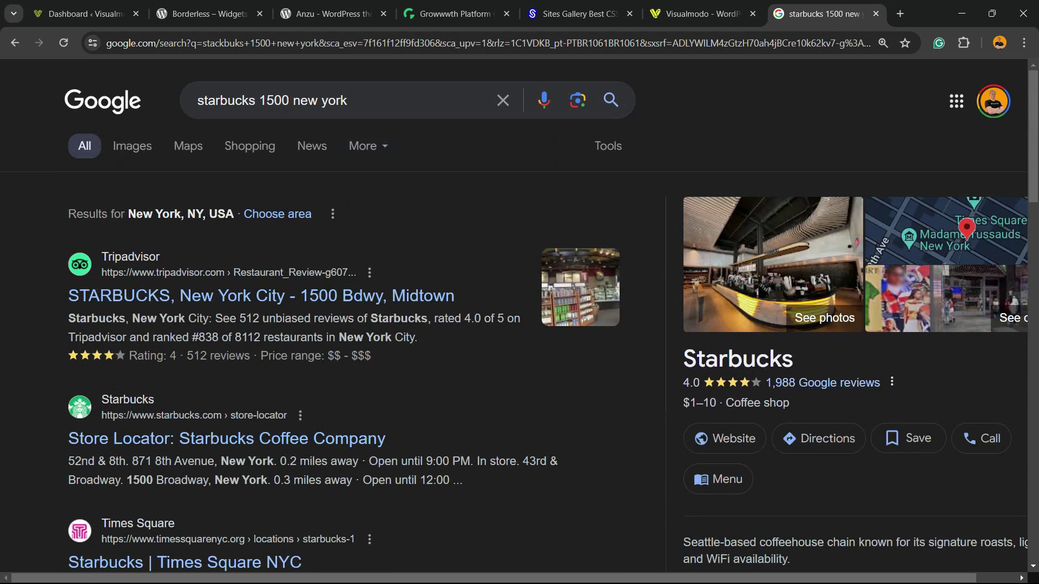
scroll(216, 295, down, 3)
scroll(217, 295, up, 3)
scroll(519, 319, down, 3)
scroll(520, 319, down, 3)
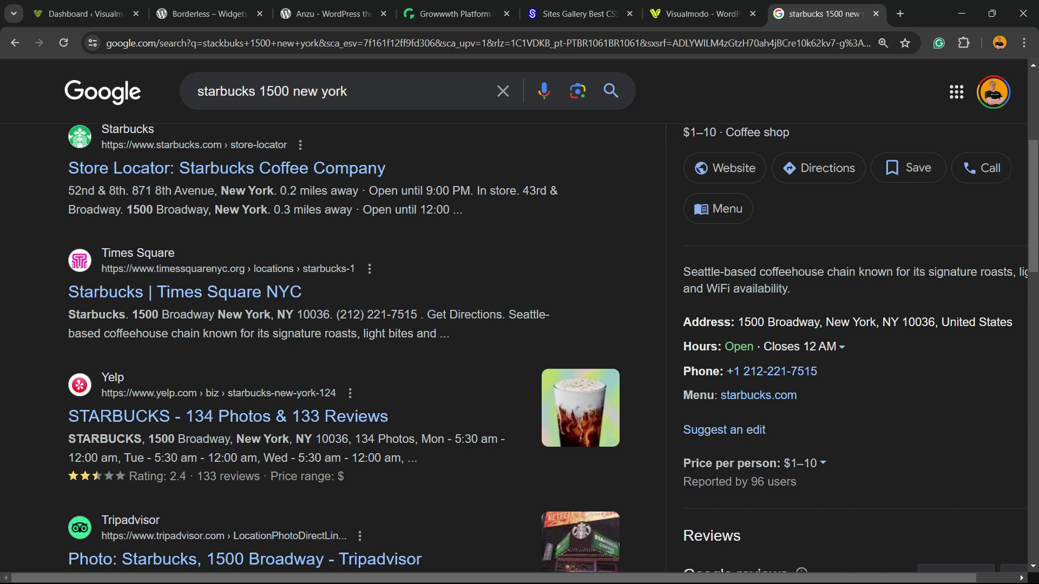
scroll(519, 333, up, 5)
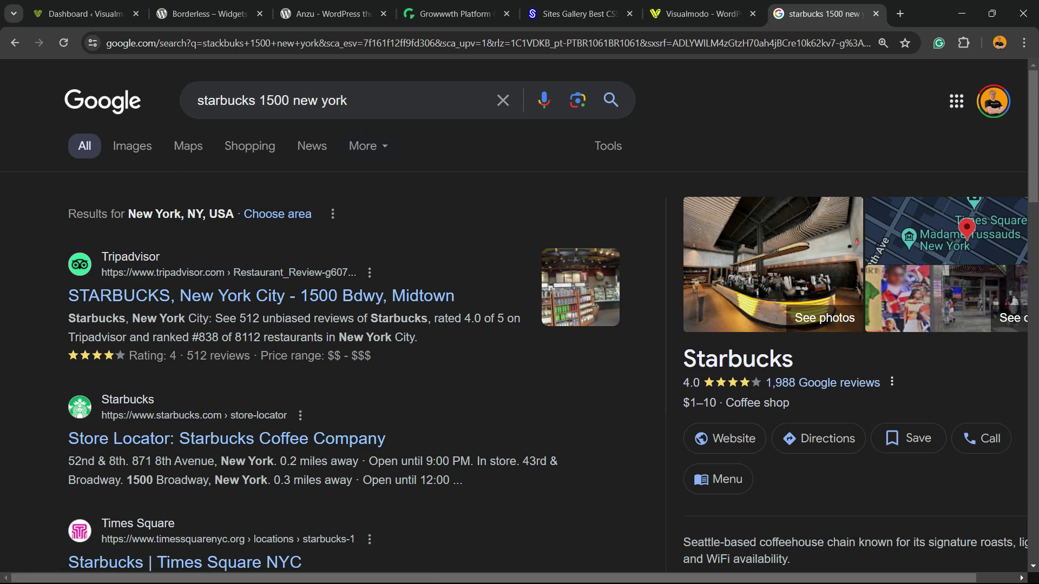
- Switch to the WordPress dashboard and search the new plugins for "Five Star Business Profile and Schema"
click(84, 14)
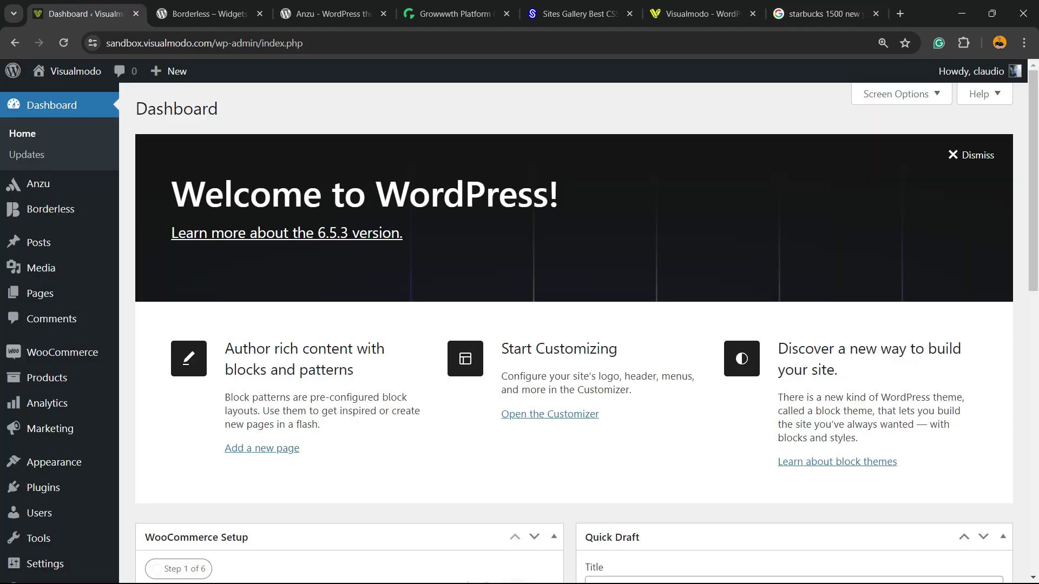
scroll(32, 227, down, 3)
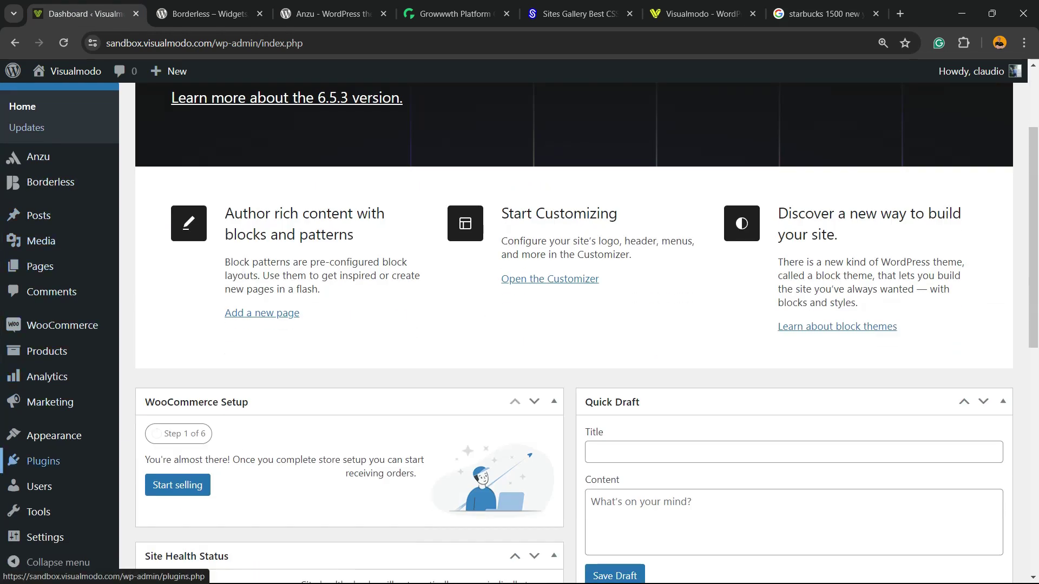
mouse_move(43, 461)
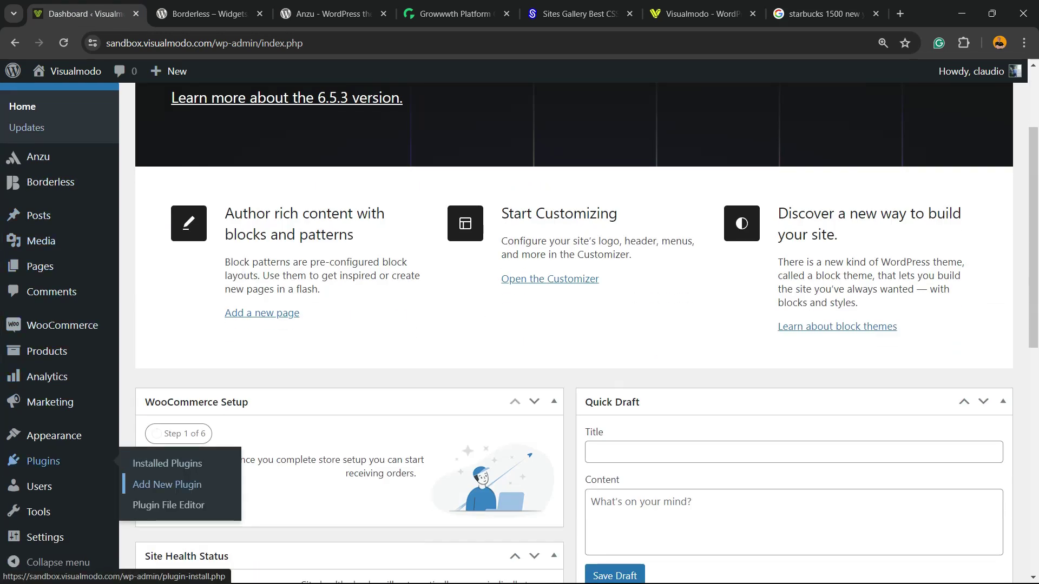
click(190, 485)
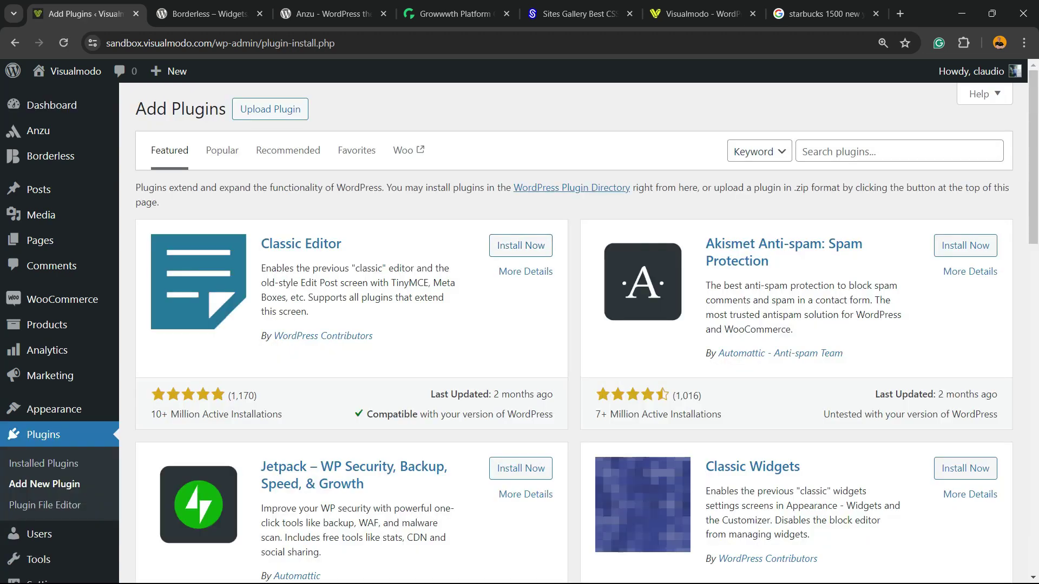
click(867, 150)
text(Five Star Business Profile and Schema)
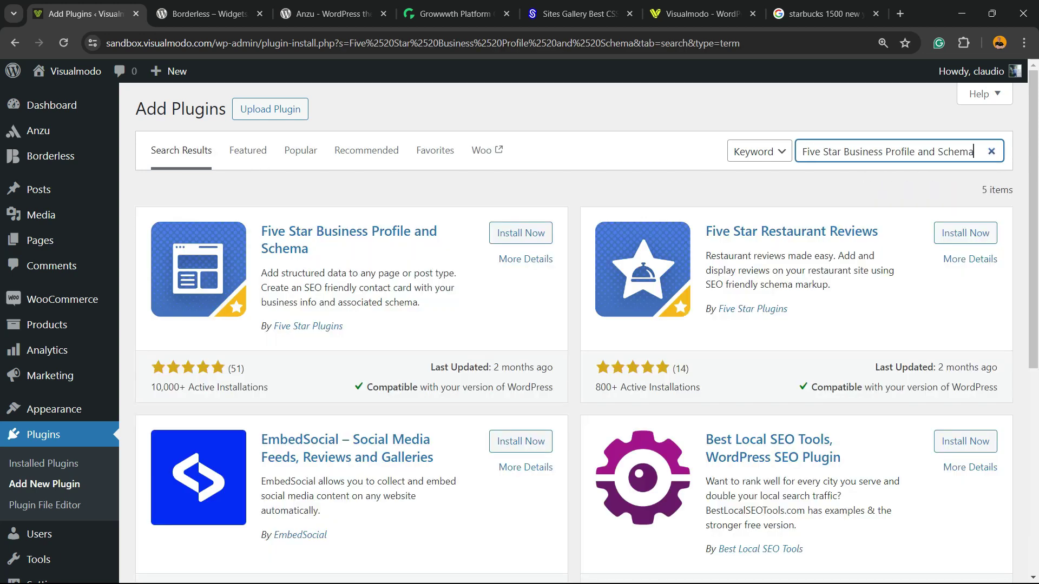
drag(868, 151, 918, 152)
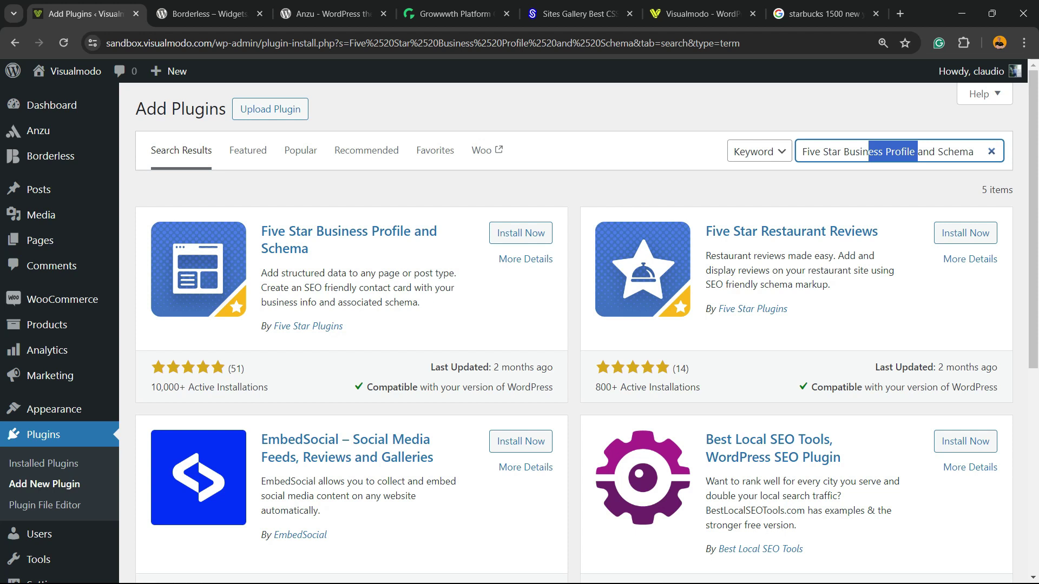
click(909, 152)
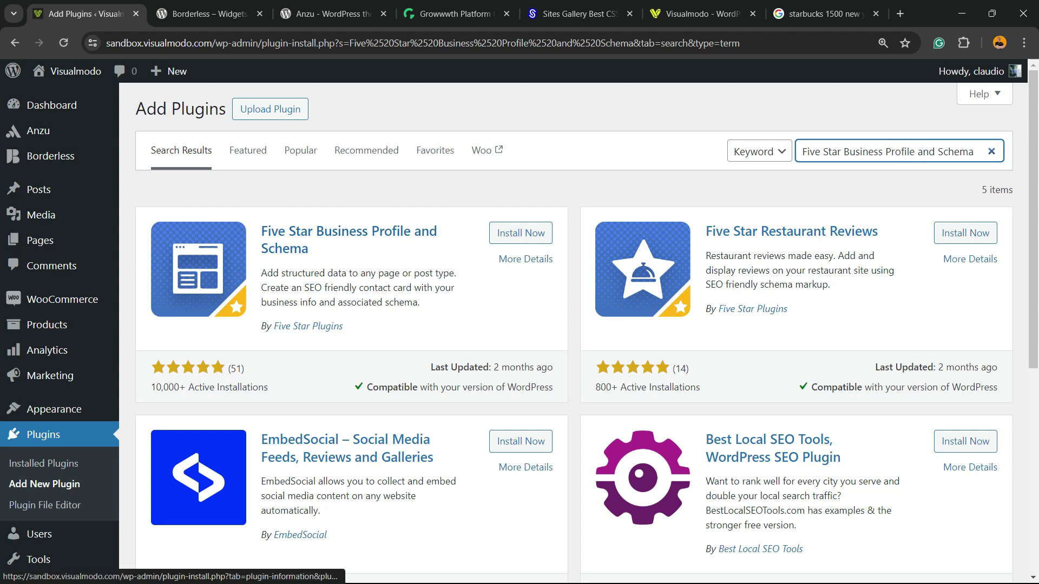
- Install and activate the Five Star Business Profile and Schema plugin
drag(262, 231, 311, 249)
click(521, 233)
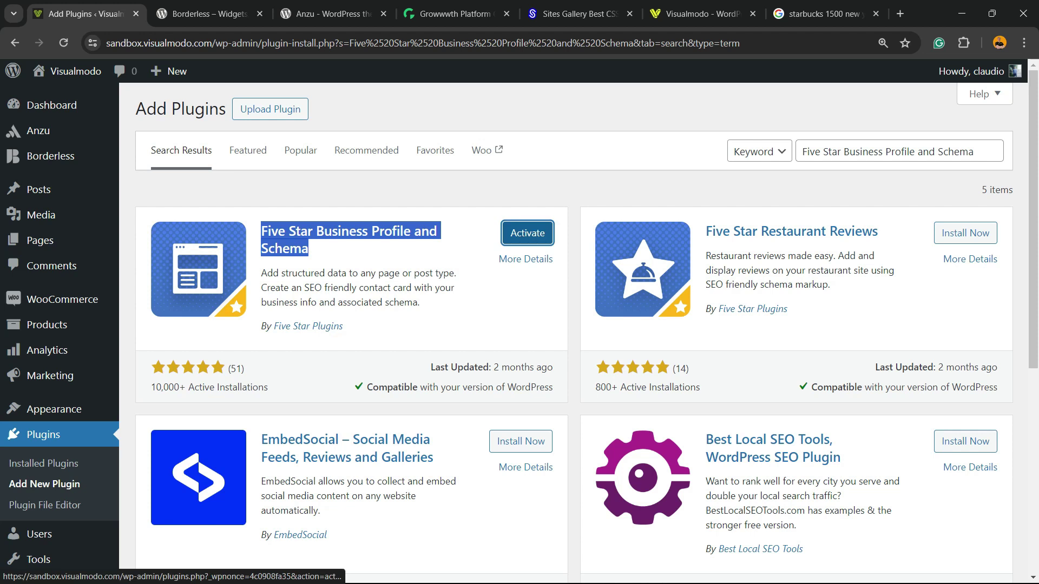
click(521, 233)
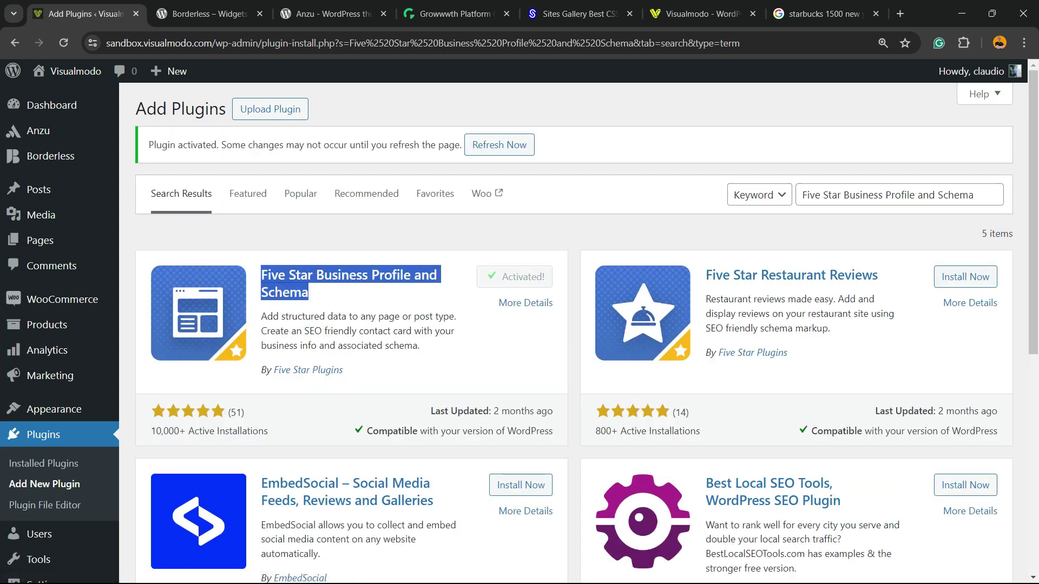
click(532, 276)
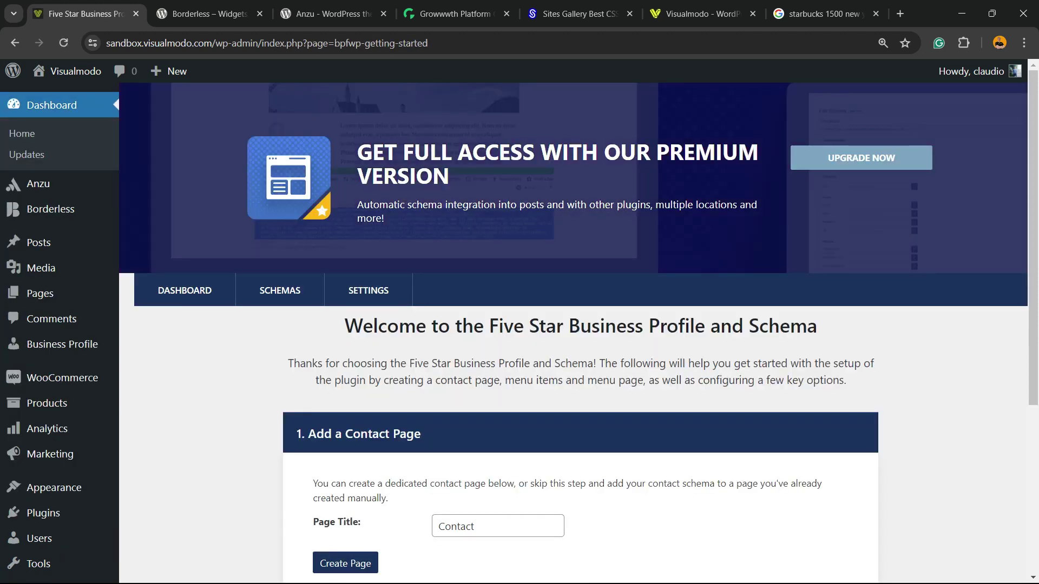
- Create the plugin's dedicated contact page with the page title Contact
scroll(574, 330, down, 2)
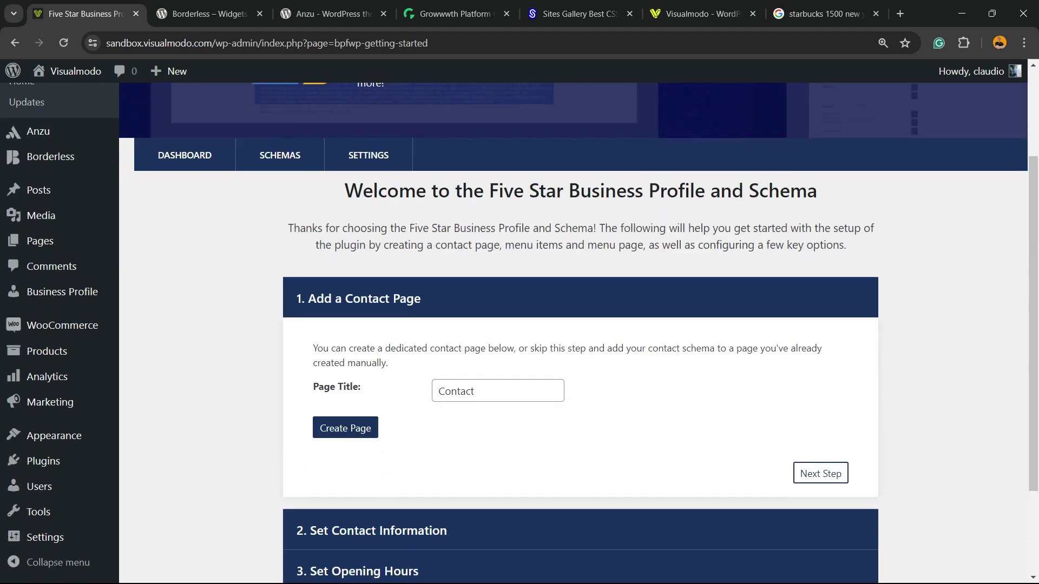
scroll(574, 330, down, 2)
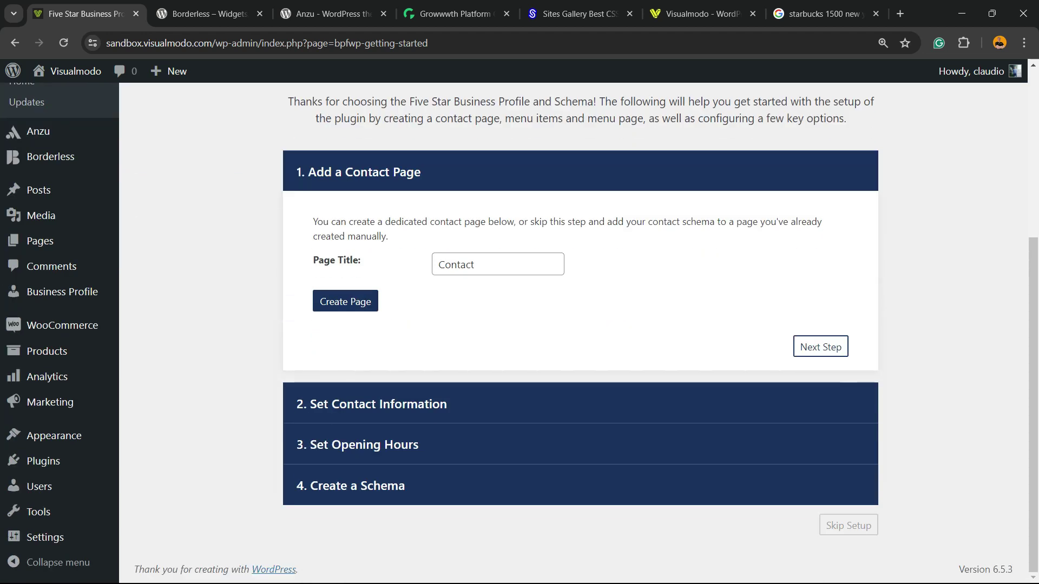
click(497, 265)
double_click(498, 265)
click(497, 264)
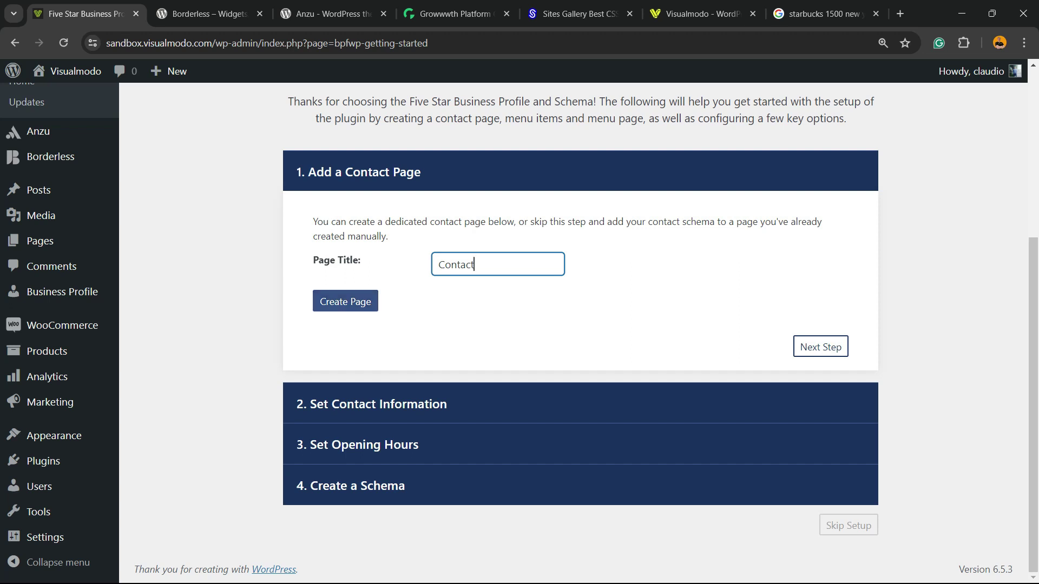
double_click(473, 265)
click(473, 264)
double_click(473, 265)
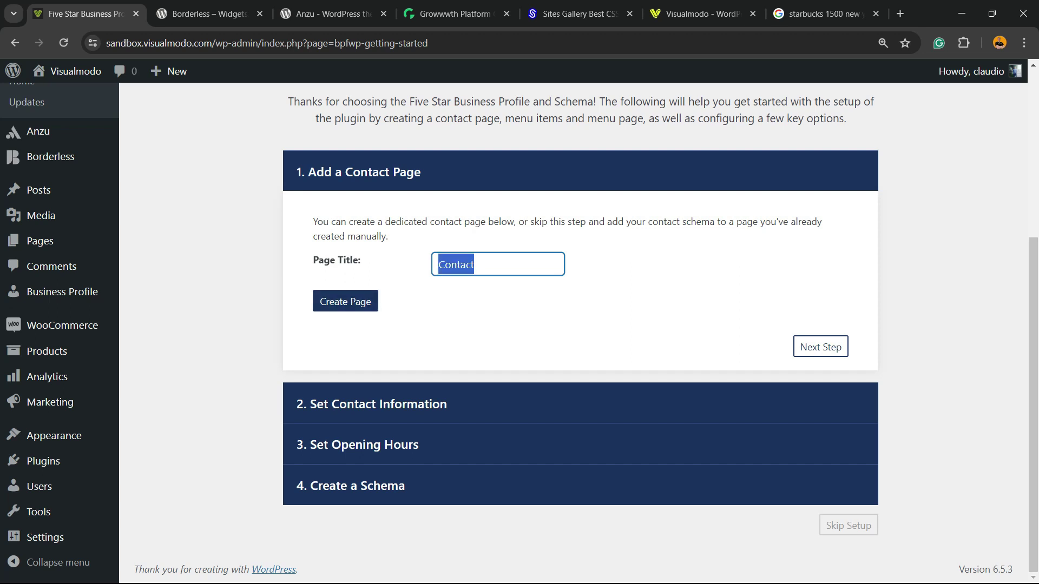
double_click(473, 264)
click(345, 301)
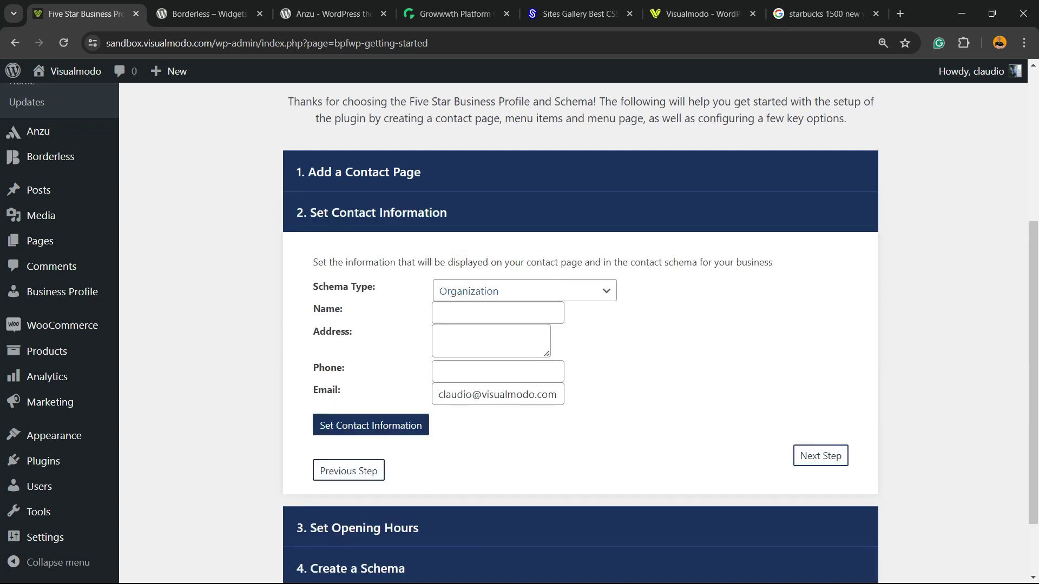
- Browse the available schema types for the contact information and choose Organization
click(524, 291)
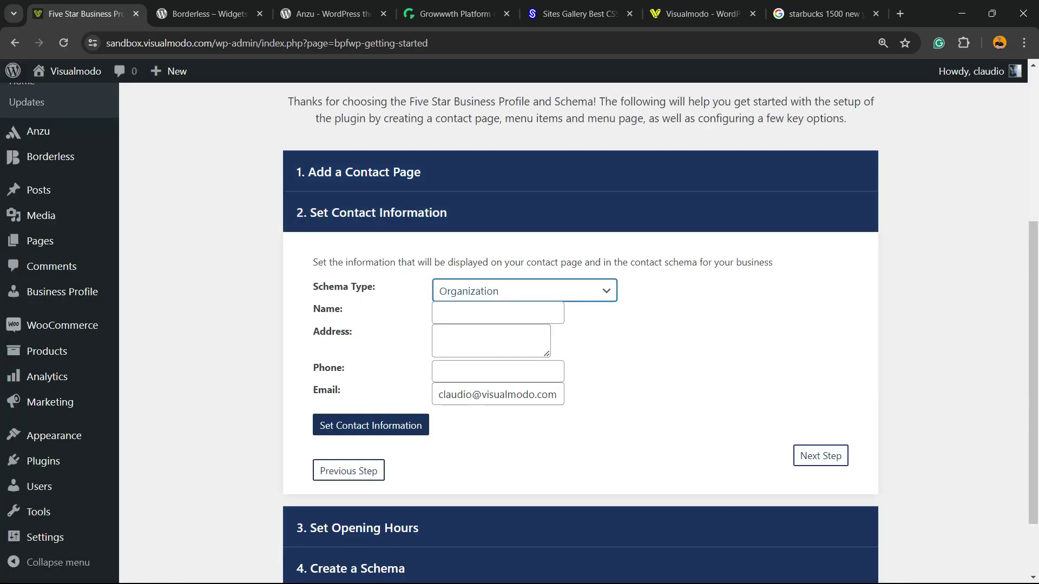
key(alt+Down)
key(Down)
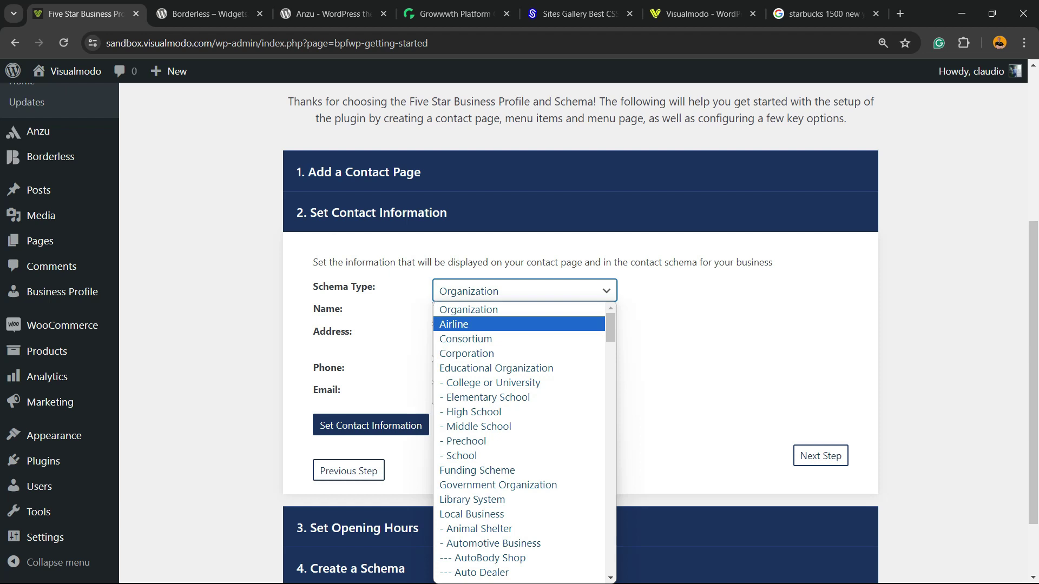
key(Down)
key(Down)
key(Down)
key(Down)
key(Down)
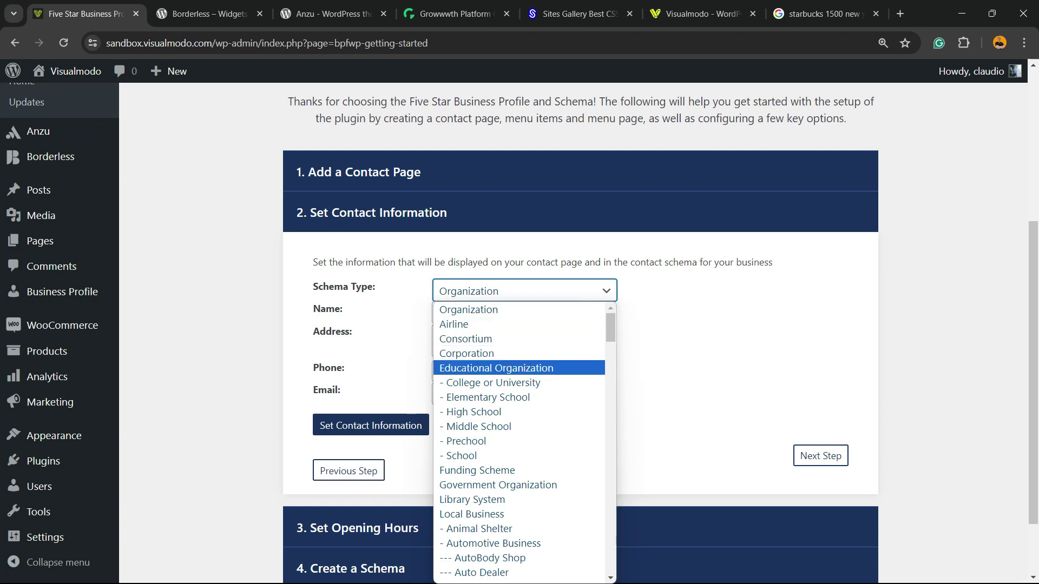
key(Up)
scroll(519, 369, down, 20)
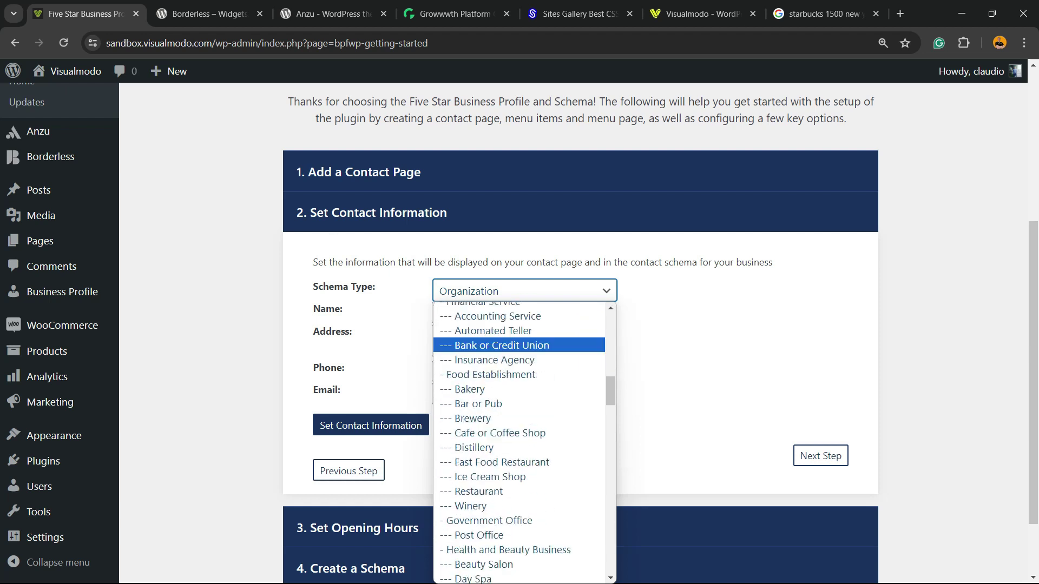
scroll(519, 428, down, 13)
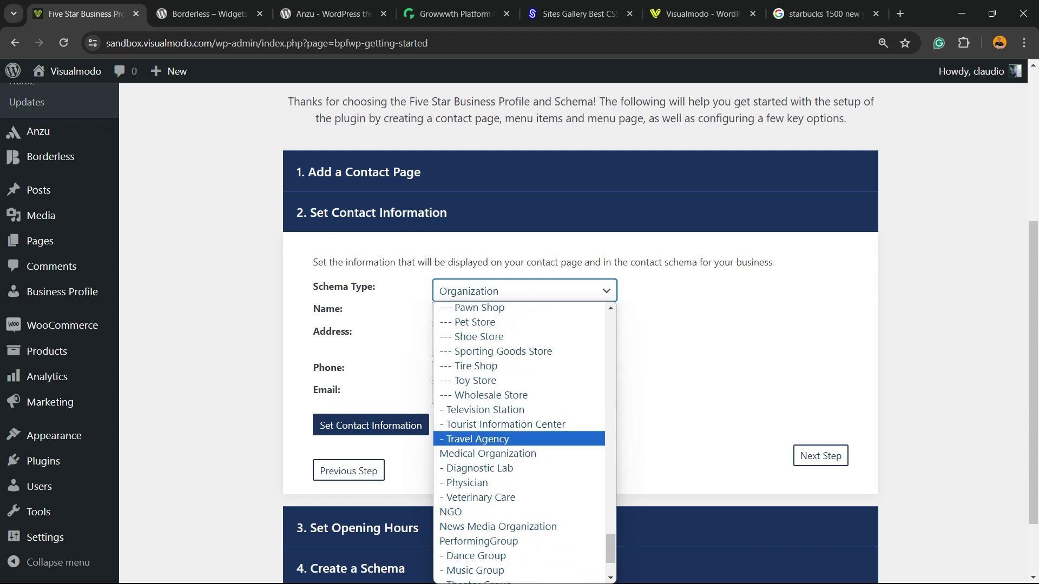
scroll(520, 427, down, 3)
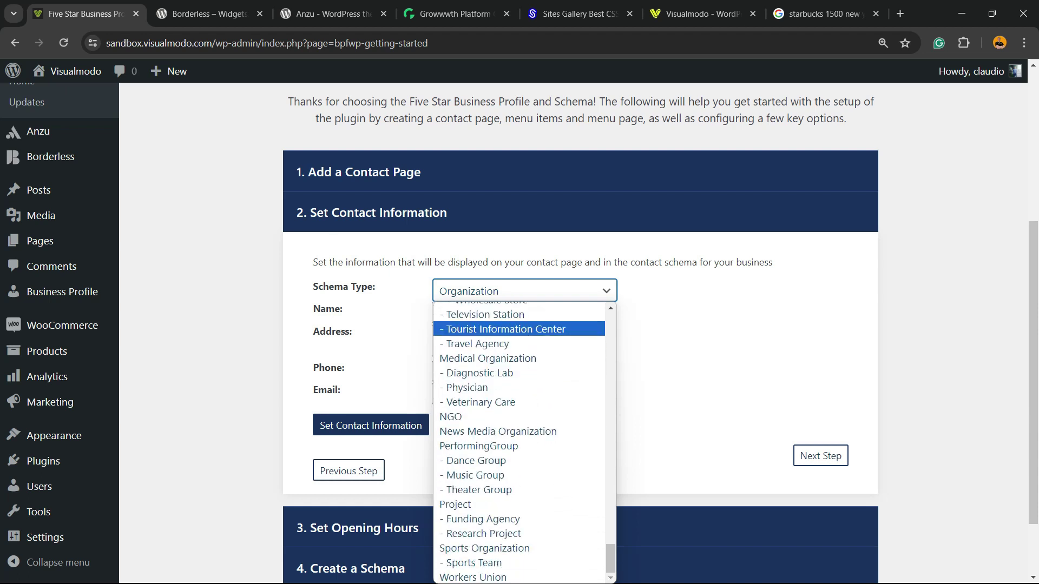
scroll(508, 564, up, 20)
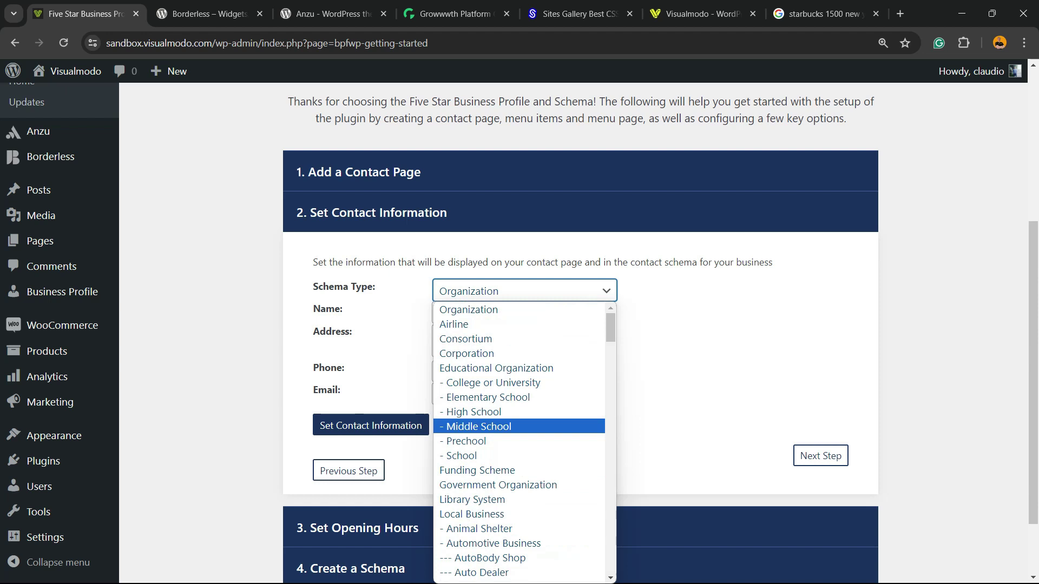
click(468, 309)
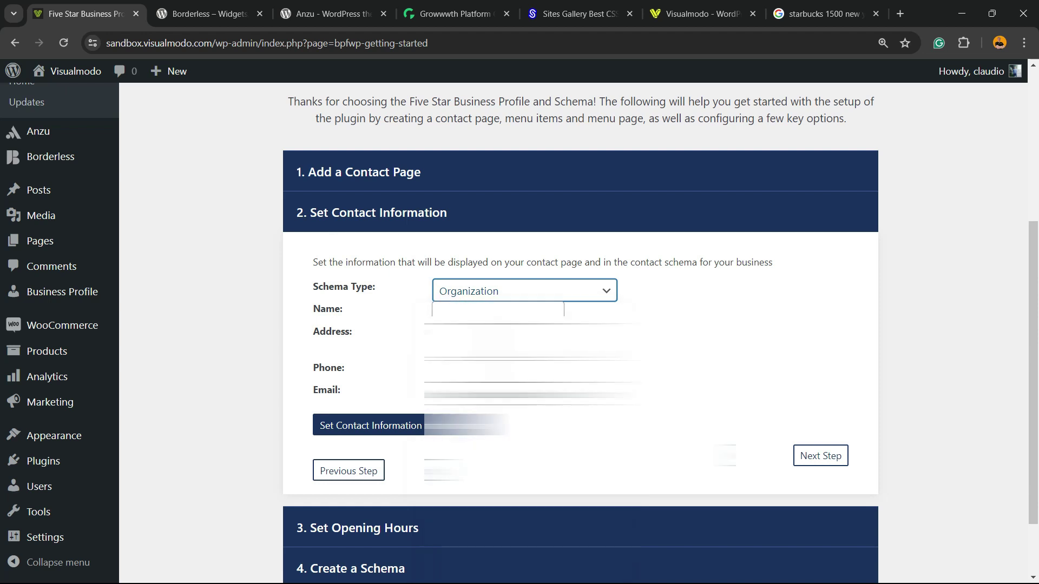
- Enter Visualmodo as the business name and fill in the business address
click(487, 313)
click(650, 324)
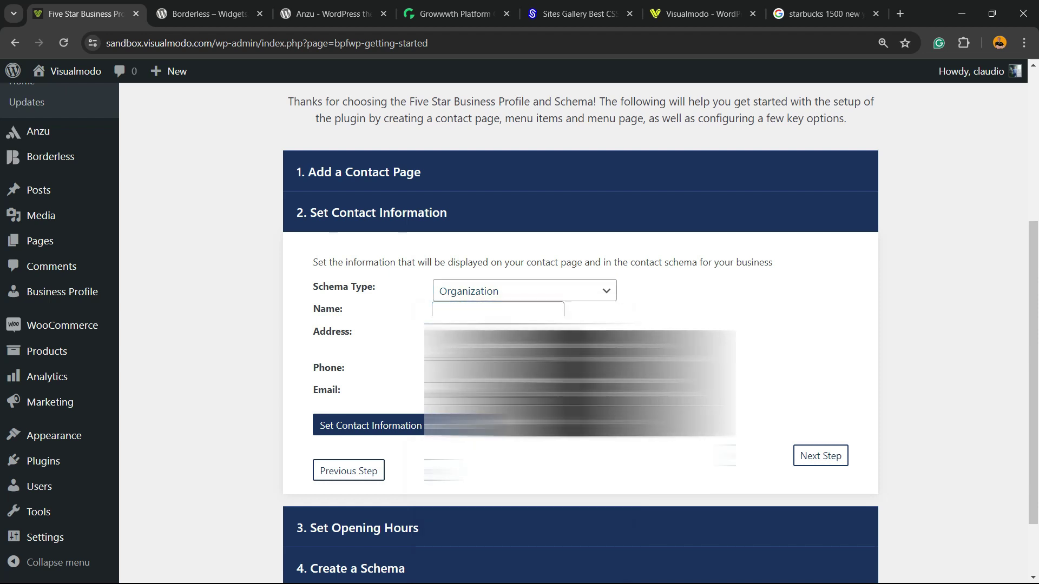
click(495, 312)
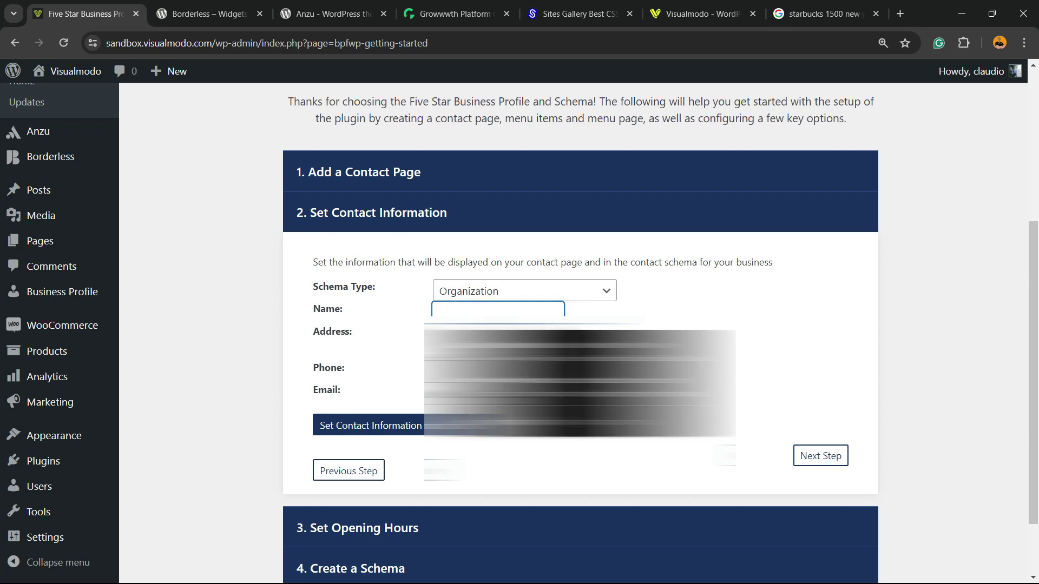
text(V)
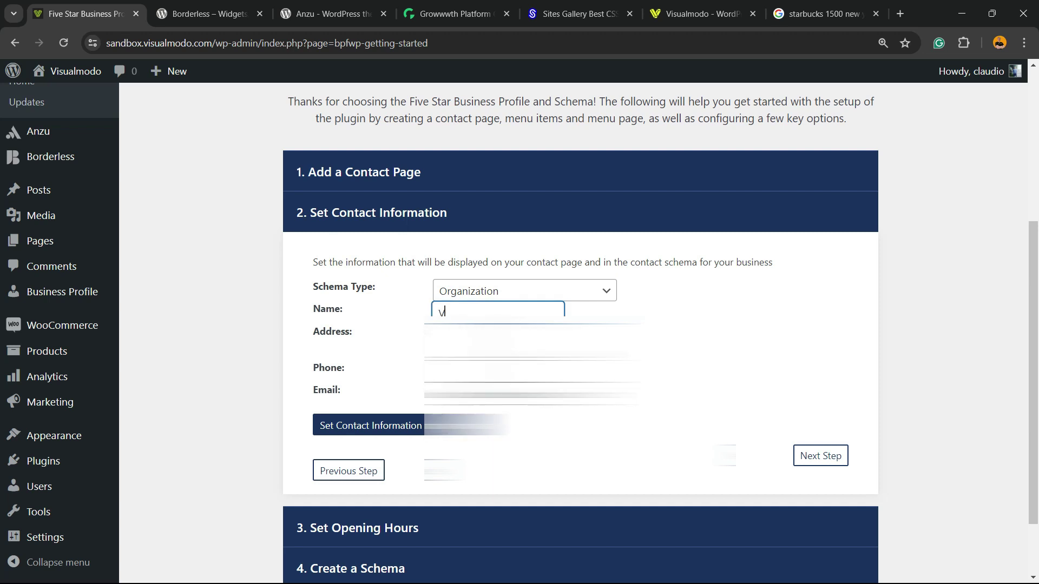
text(isualmodo)
click(508, 341)
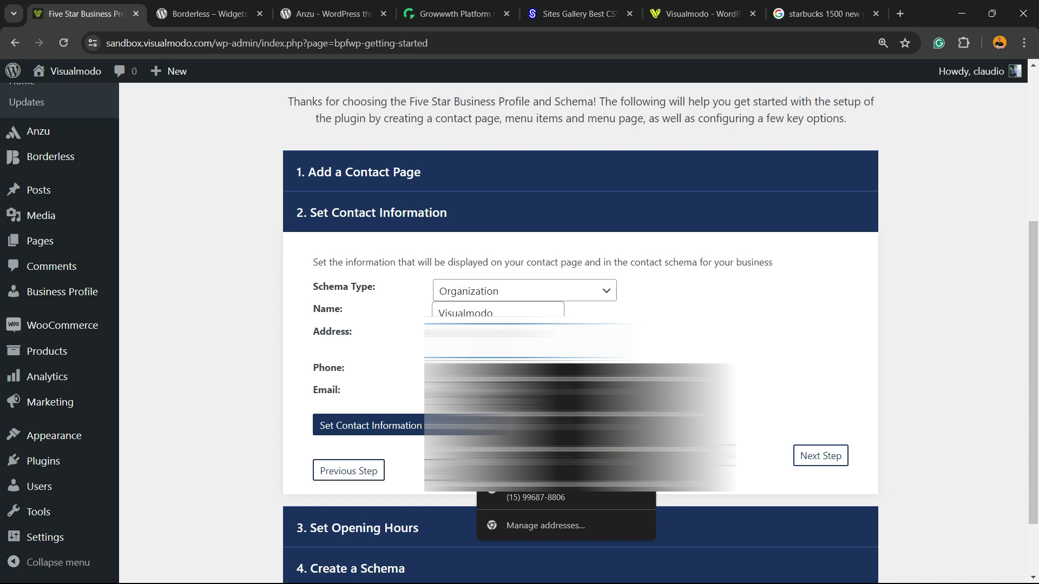
click(650, 346)
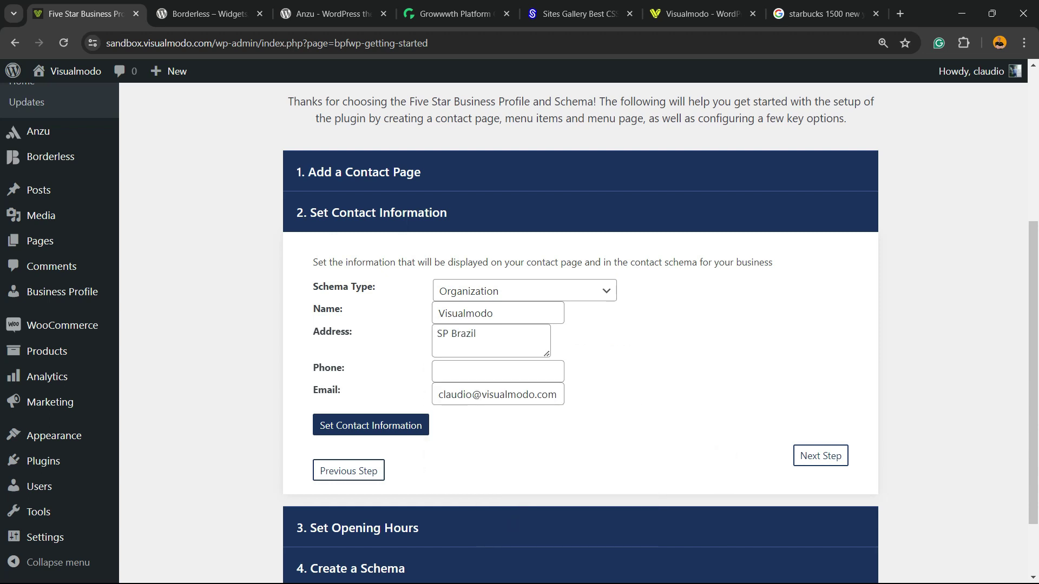
- Fill in the business phone number, replace the contact e-mail with the business's general address, and save the contact information
click(497, 371)
text(1111)
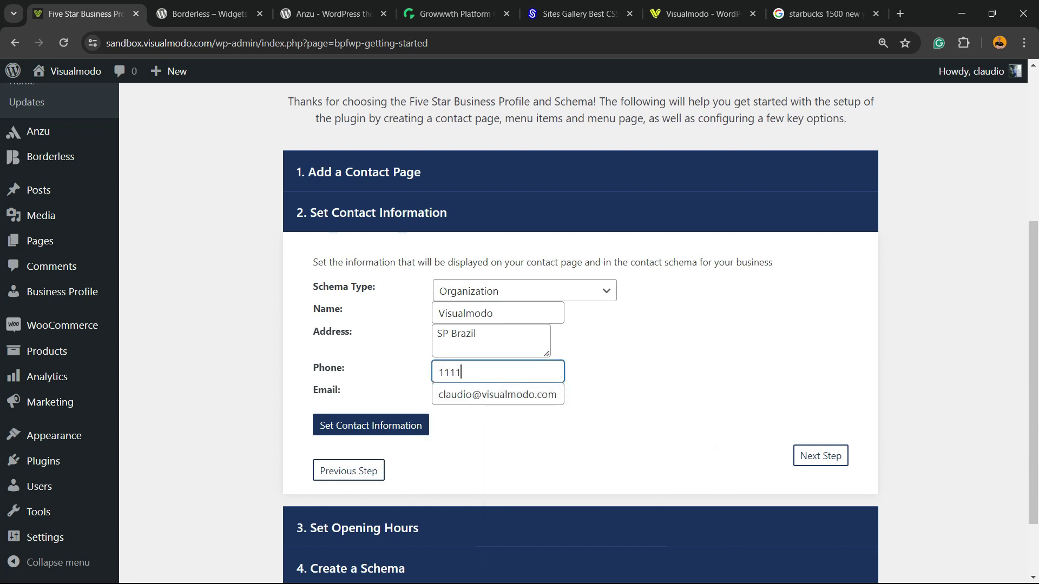
text(1111)
click(649, 373)
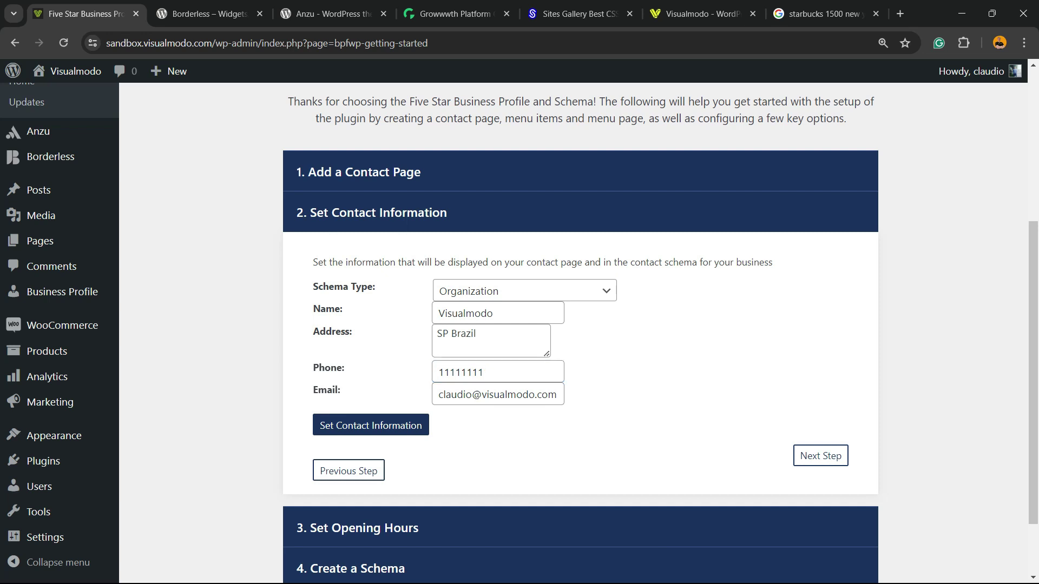
double_click(447, 395)
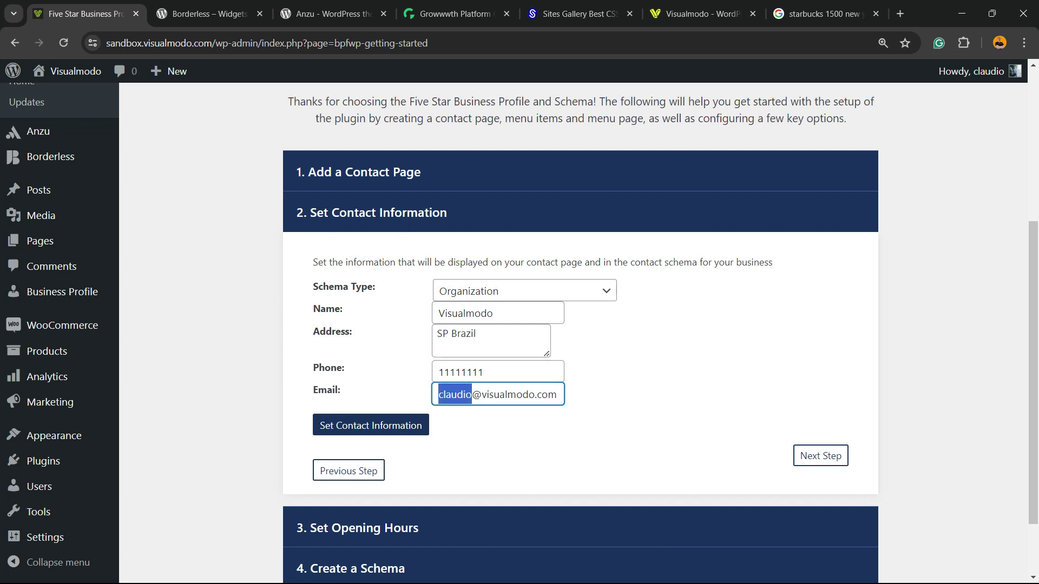
text(hello)
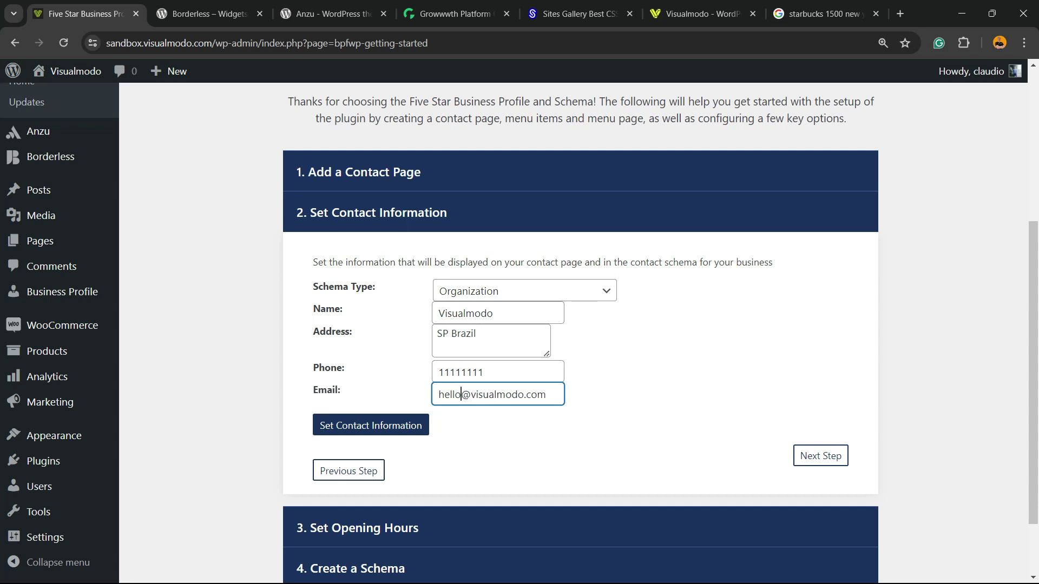
click(371, 426)
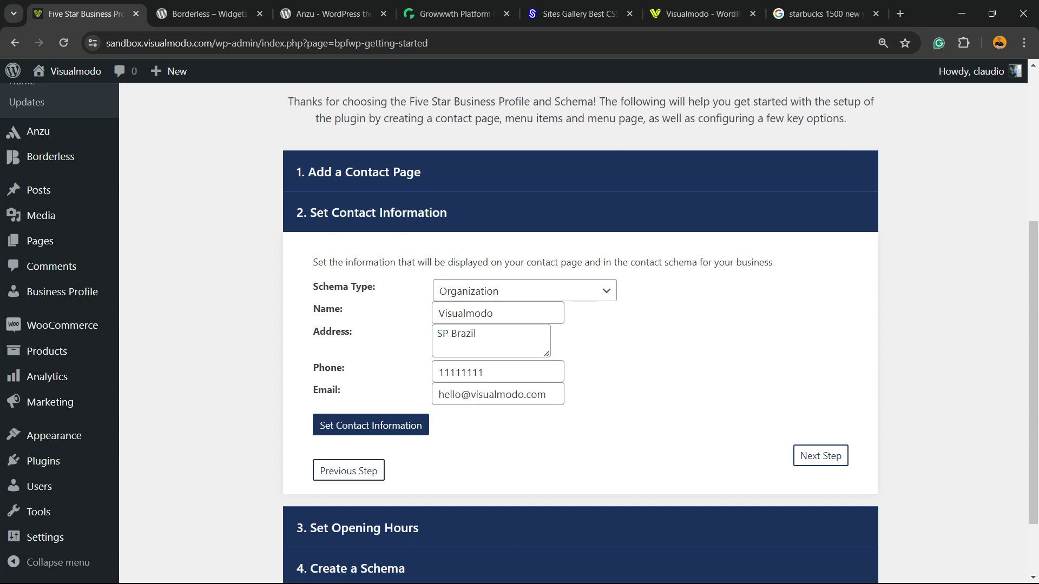
click(354, 426)
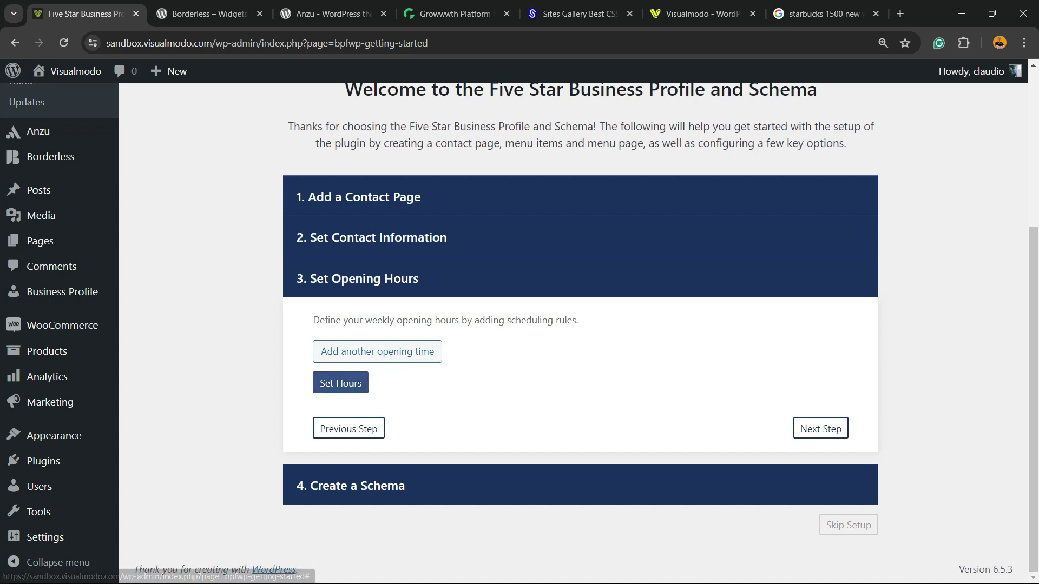
- Add a weekly opening time in the opening hours step and include all seven days from Monday to Sunday
click(340, 382)
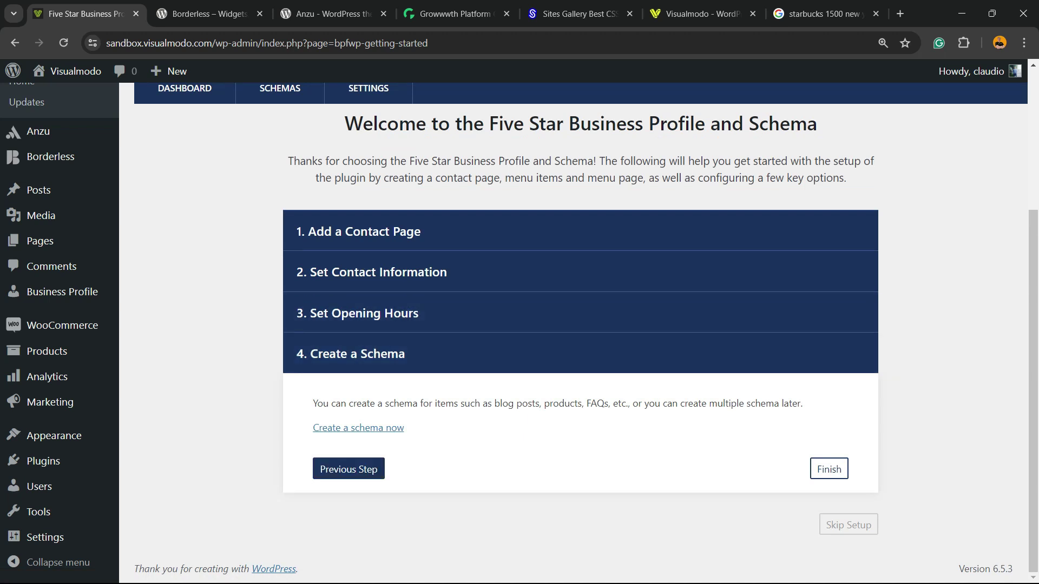
click(348, 469)
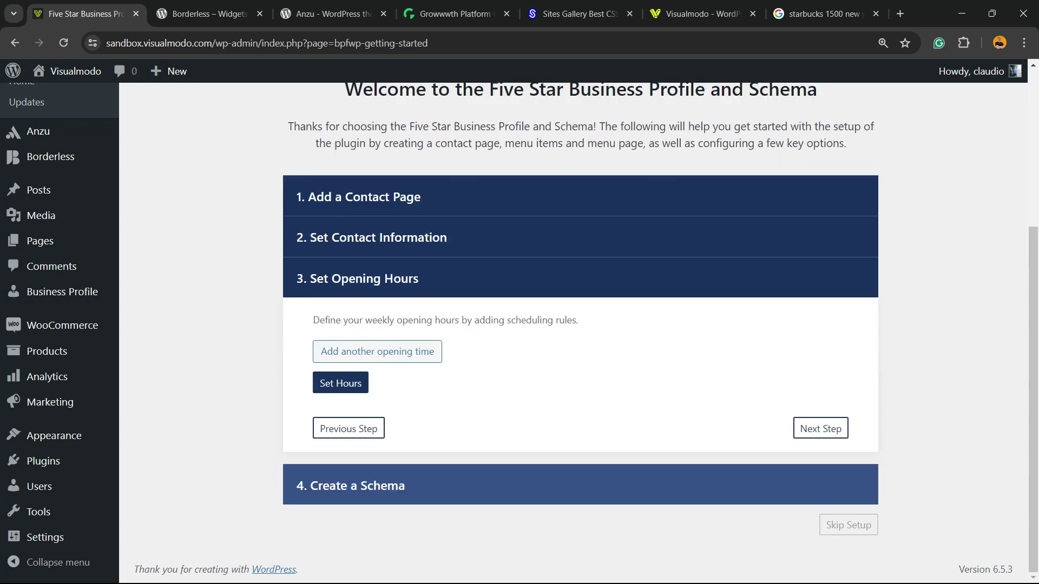
click(377, 419)
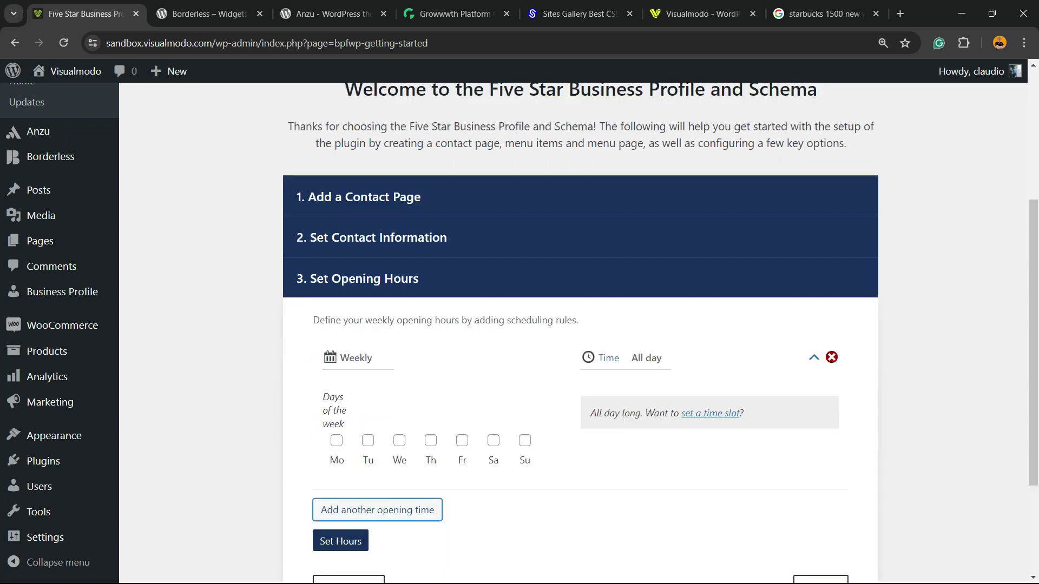
click(336, 440)
click(399, 441)
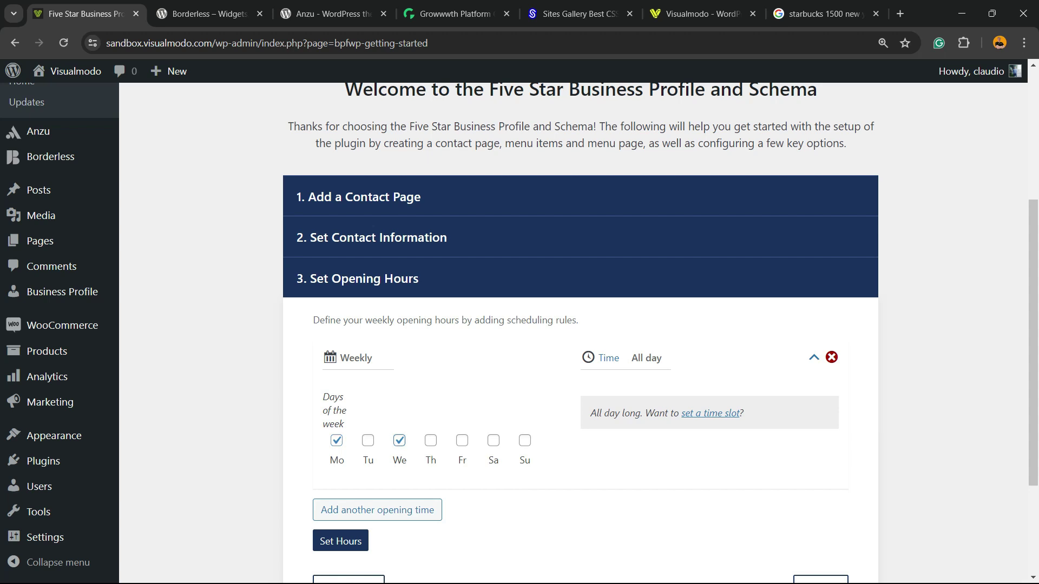
click(368, 441)
click(430, 440)
click(462, 440)
click(493, 440)
click(525, 441)
- Keep the opening time at All day, save the opening hours and finish the setup wizard
click(646, 358)
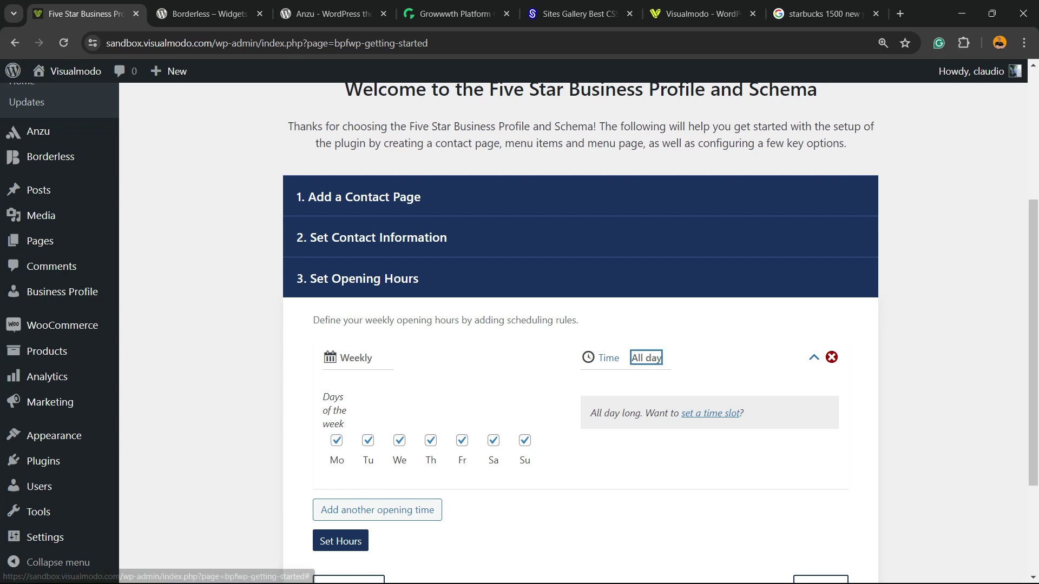
click(625, 358)
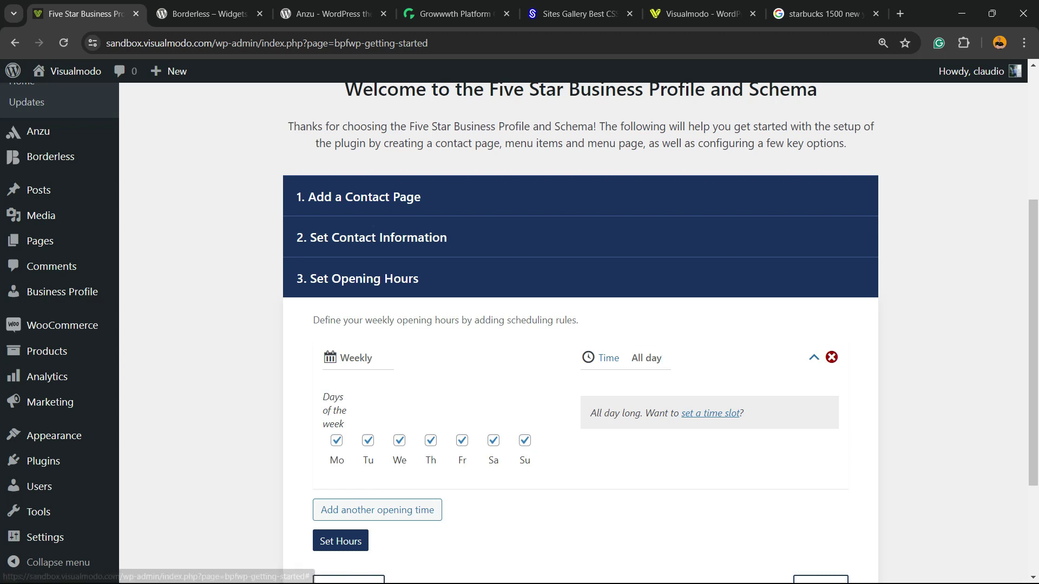
click(609, 358)
click(646, 359)
key(Return)
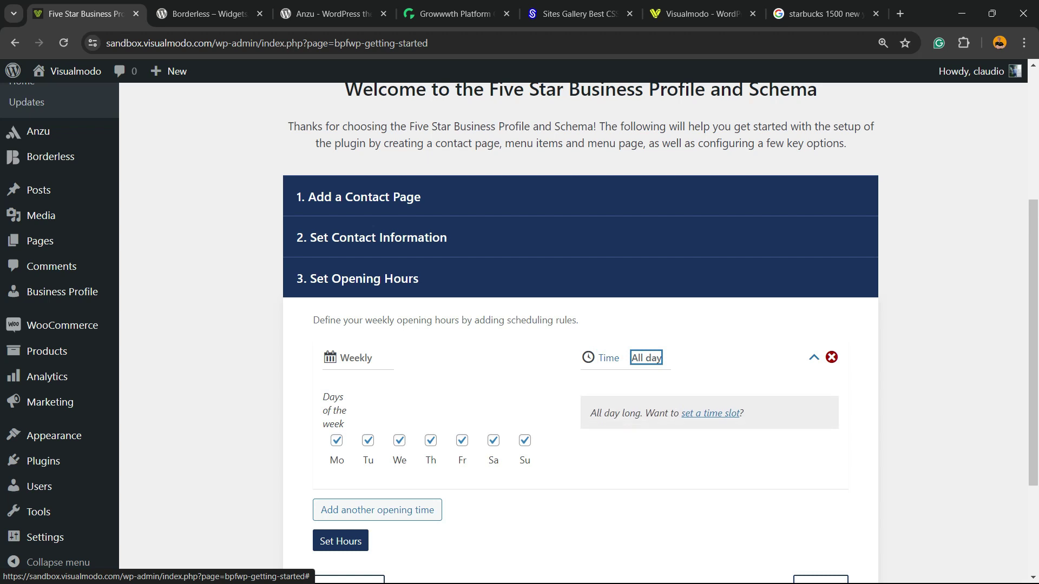
scroll(580, 325, down, 2)
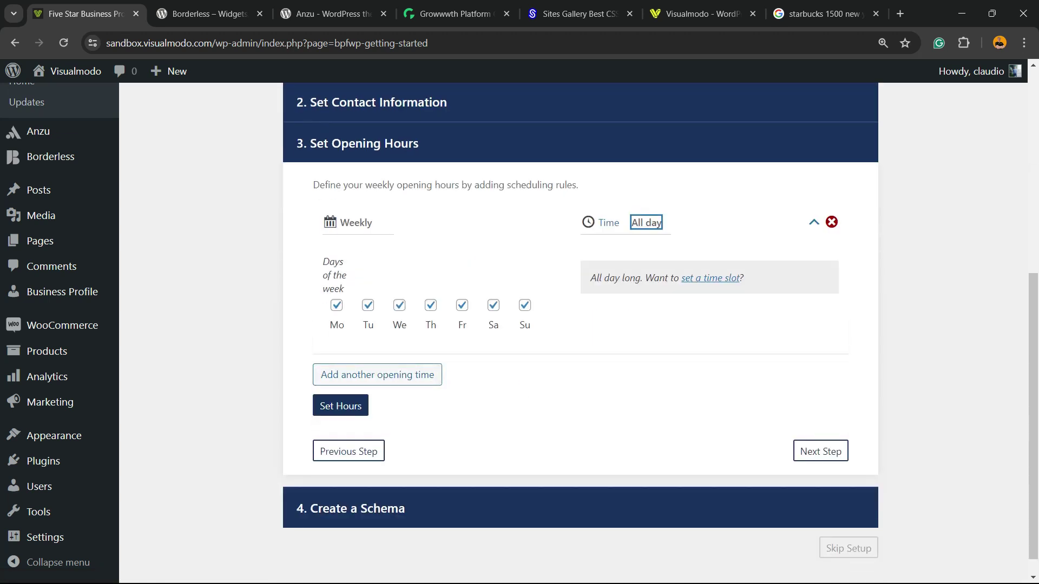
click(340, 406)
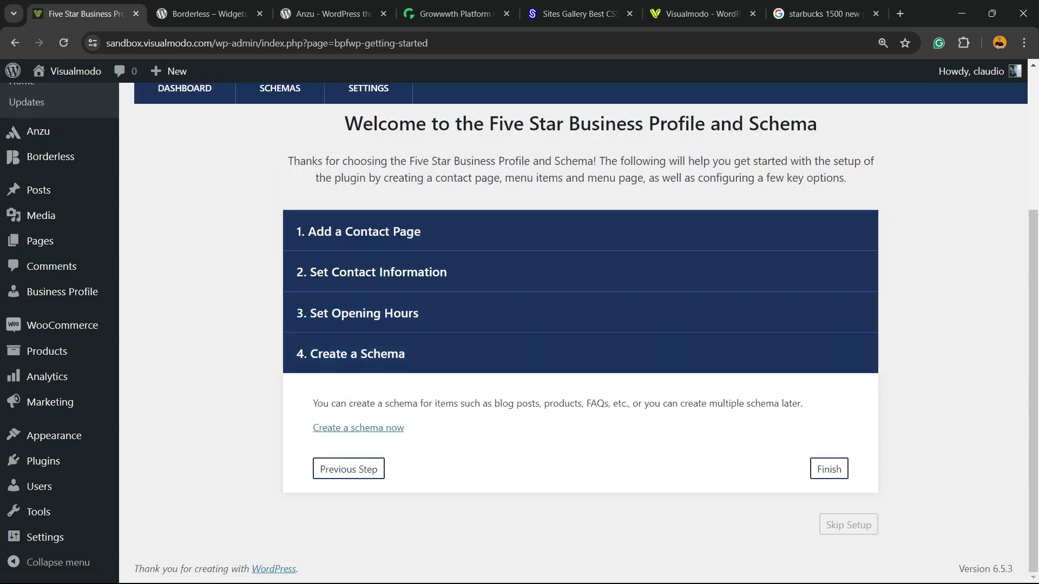
click(827, 469)
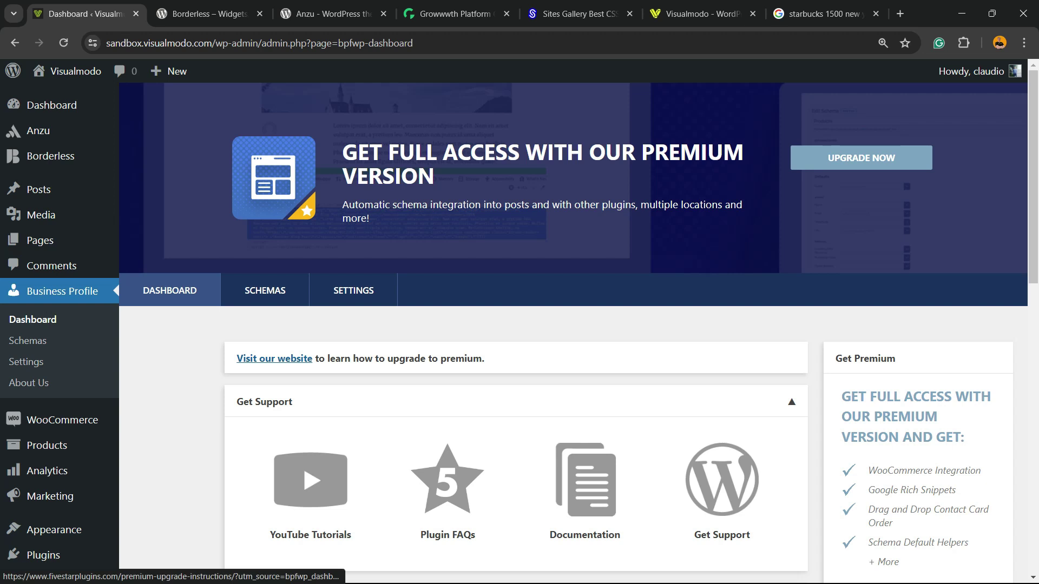
- Look over the plugin dashboard, including its support resources, location summary and premium features
scroll(274, 358, down, 2)
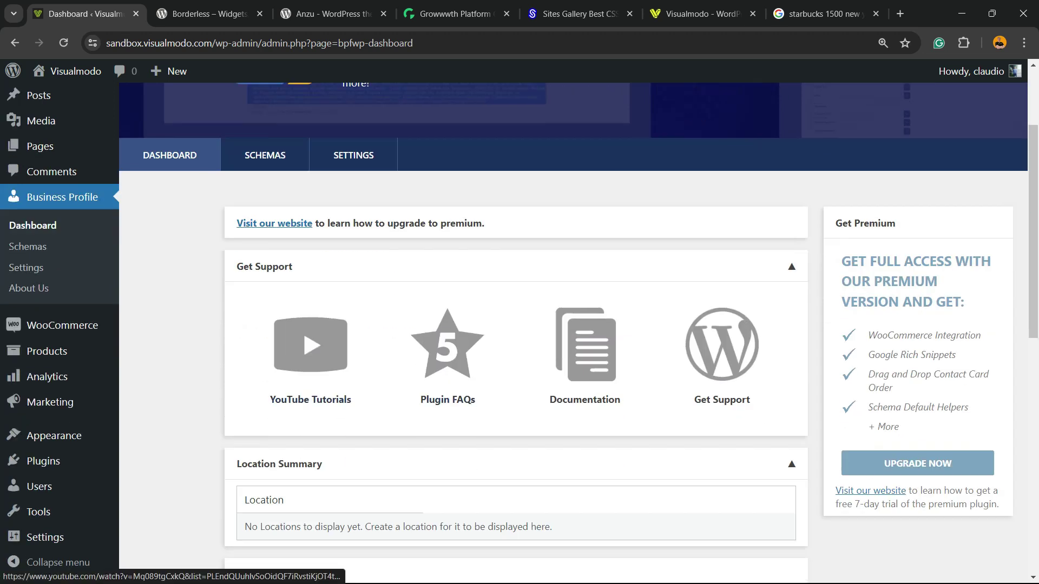
scroll(274, 358, down, 4)
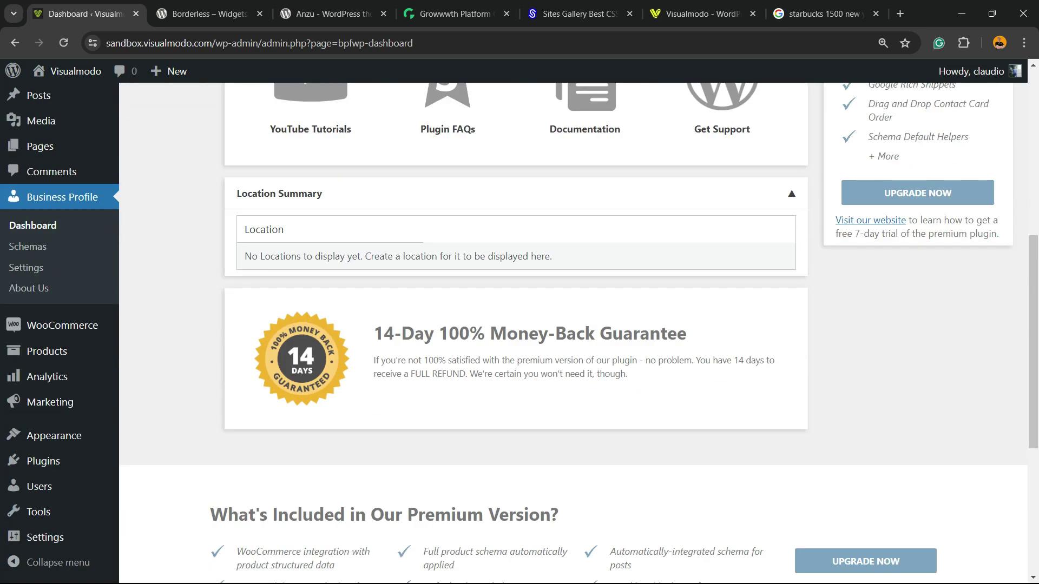
scroll(519, 333, down, 2)
scroll(519, 332, up, 2)
scroll(573, 333, down, 3)
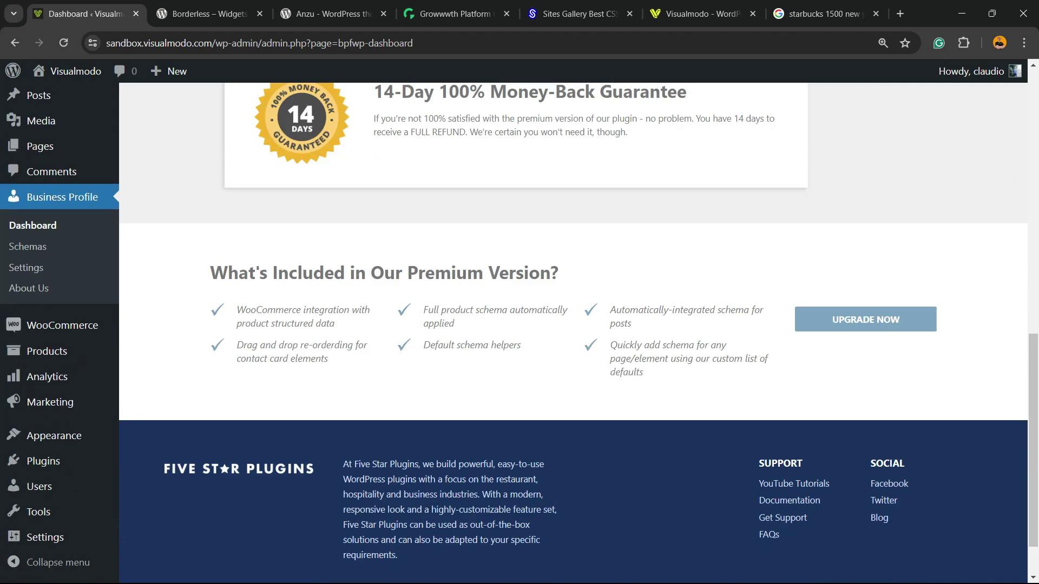
scroll(574, 333, up, 9)
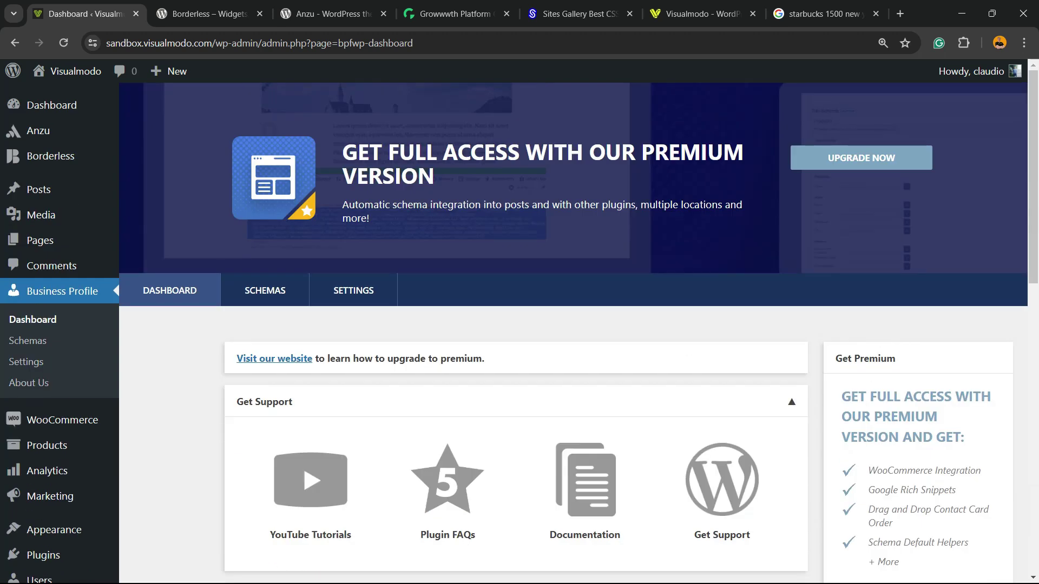
- Open a new schema form from the plugin's schemas list and examine its title, target, type and default fields
click(265, 291)
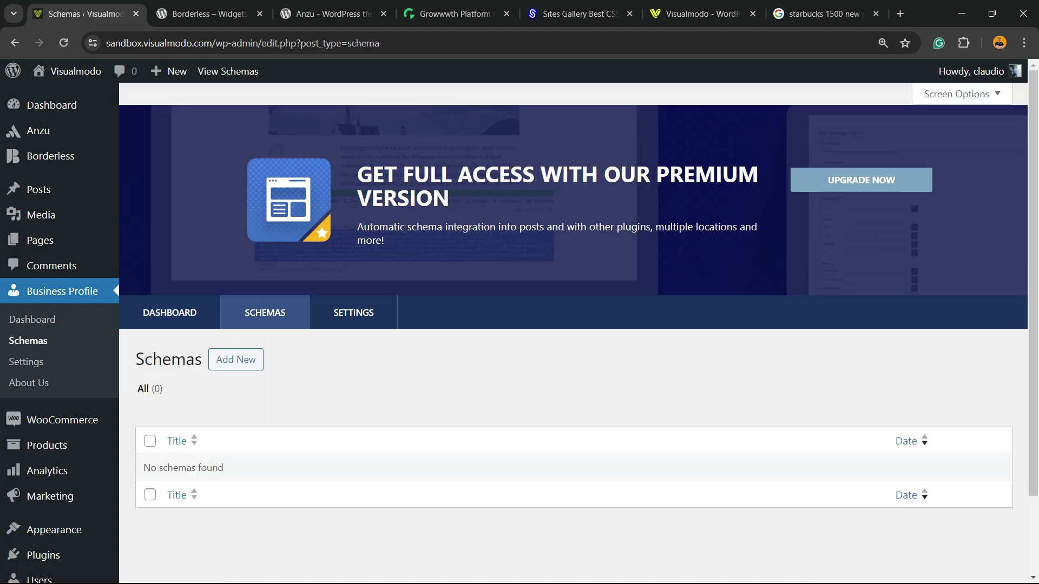
scroll(573, 333, down, 1)
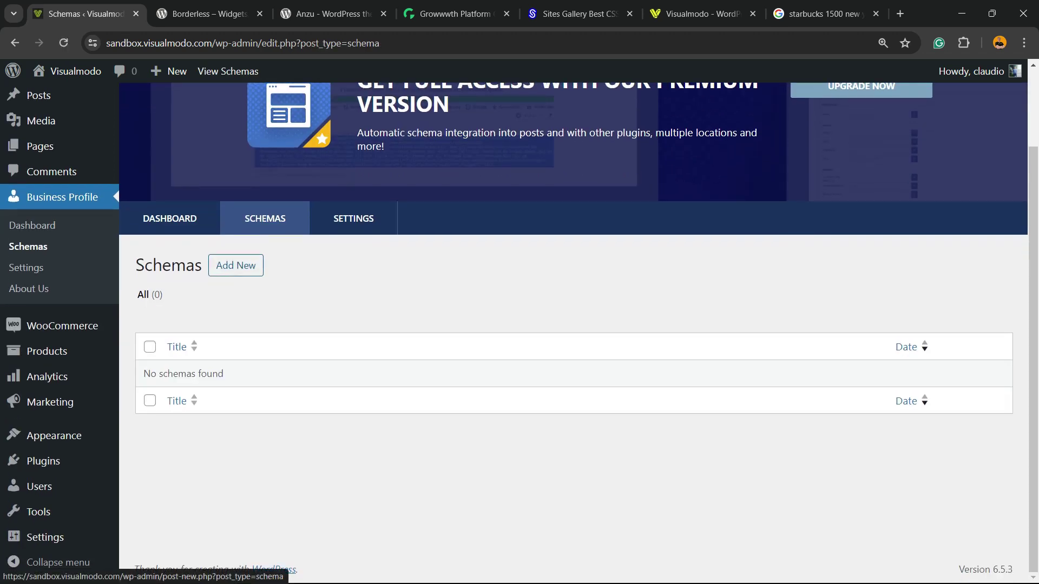
click(236, 265)
scroll(574, 333, down, 2)
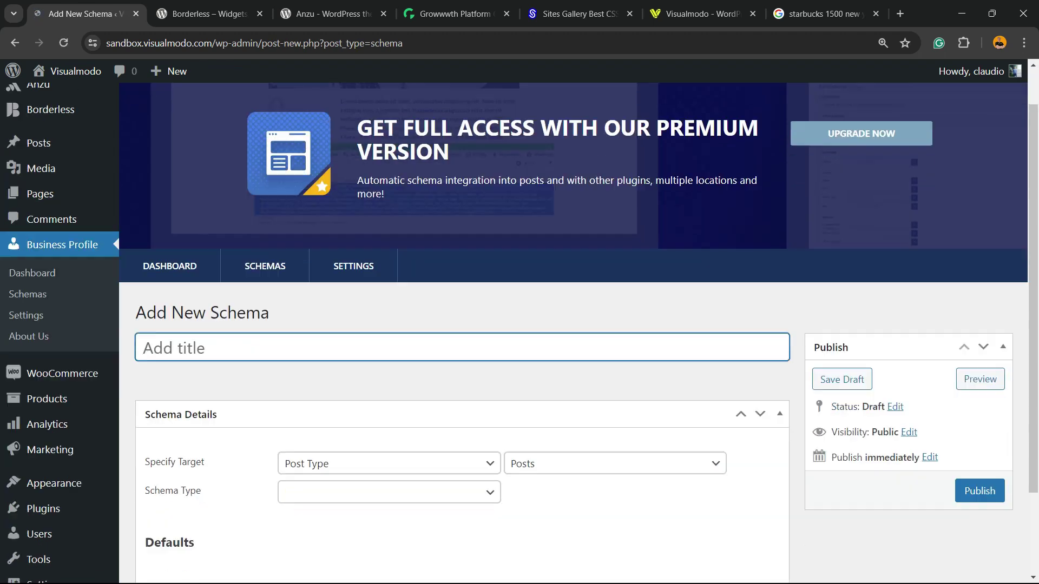
scroll(574, 333, down, 1)
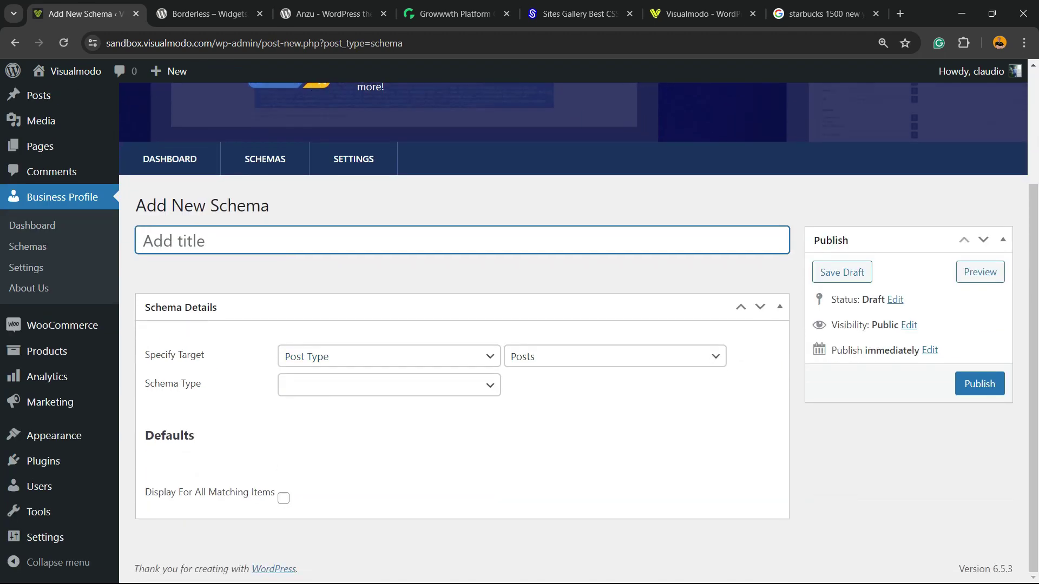
scroll(574, 333, up, 3)
- Open the plugin settings and review the basic search engine optimization and contact information options
click(353, 294)
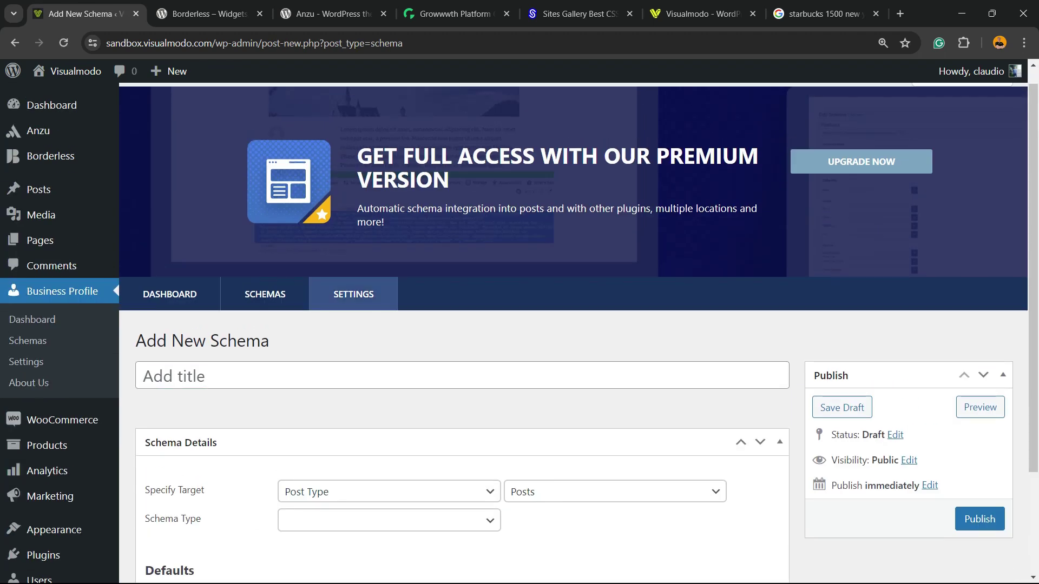
scroll(353, 293, down, 2)
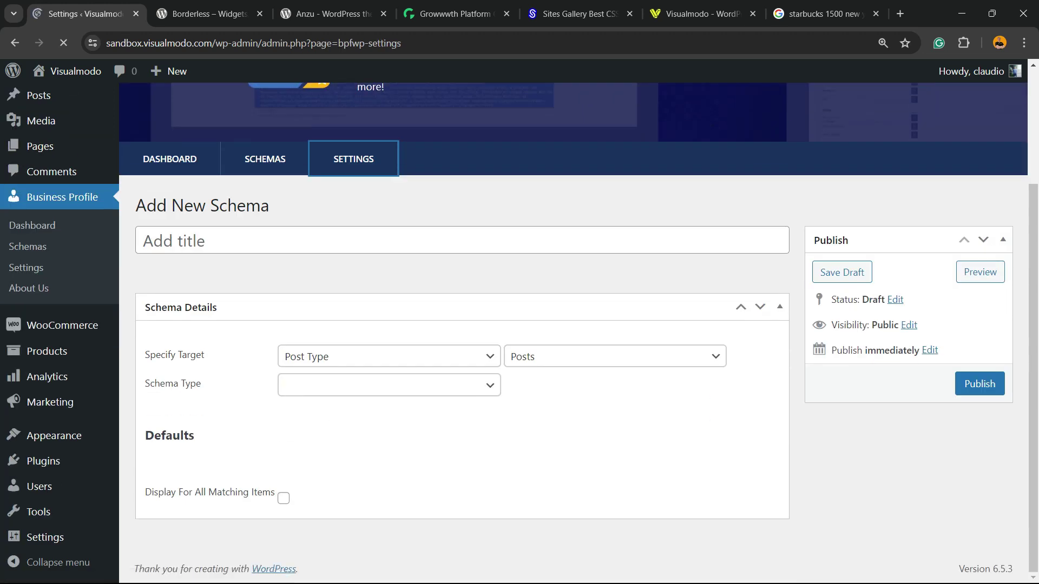
scroll(573, 325, down, 2)
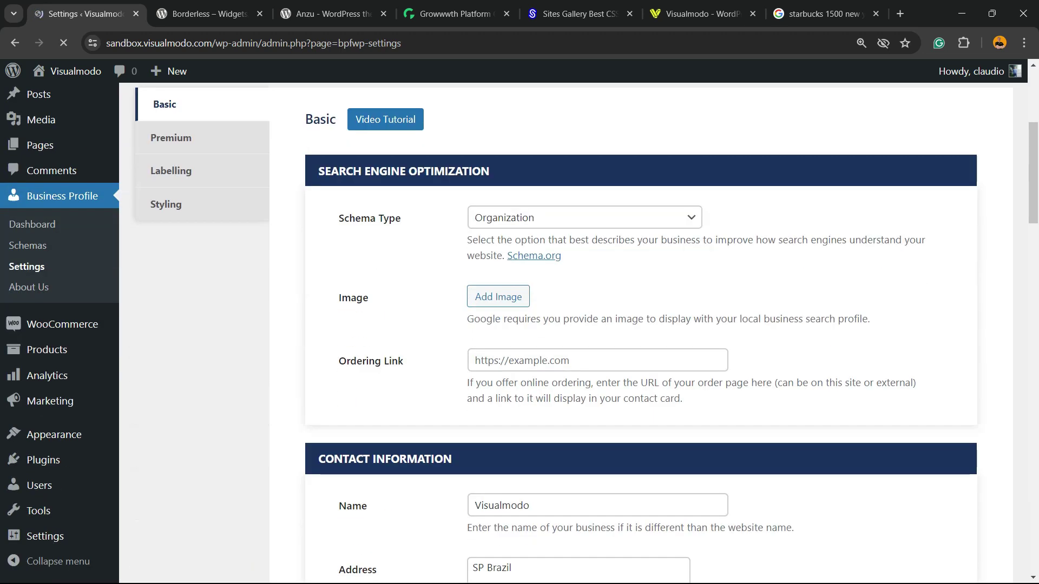
scroll(574, 333, up, 2)
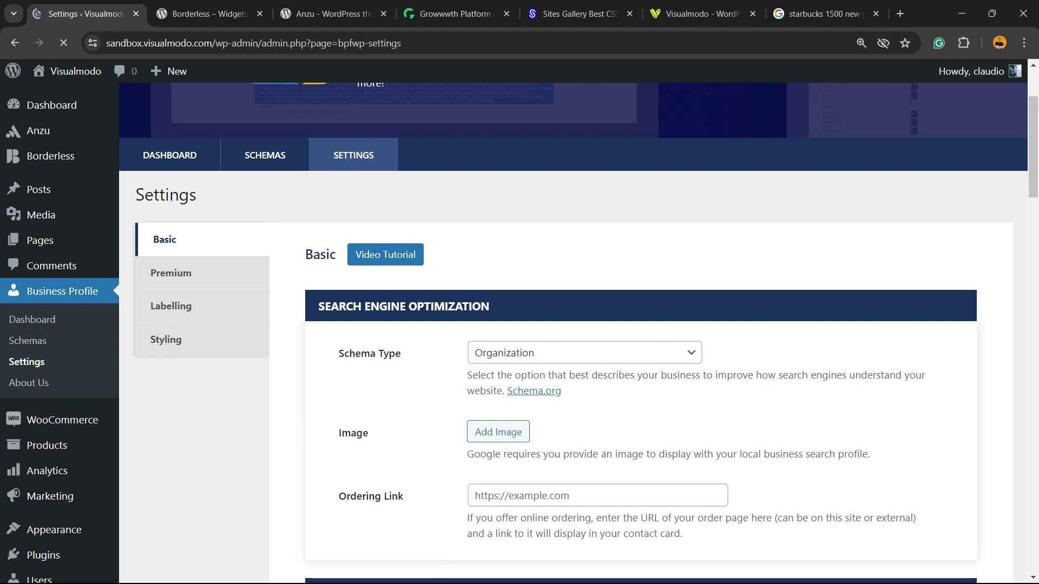
scroll(574, 324, down, 6)
scroll(573, 325, down, 2)
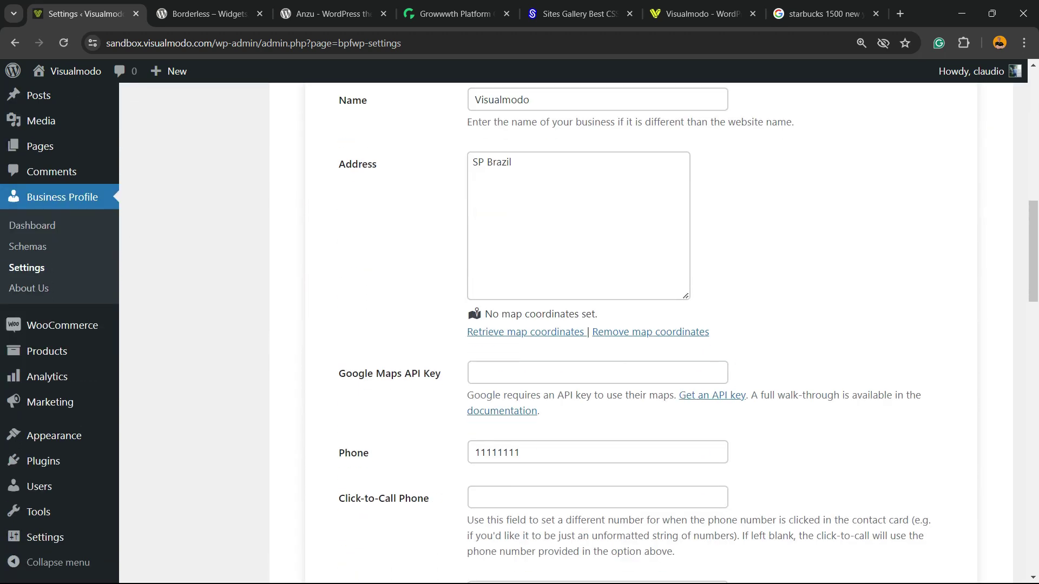
scroll(573, 324, up, 15)
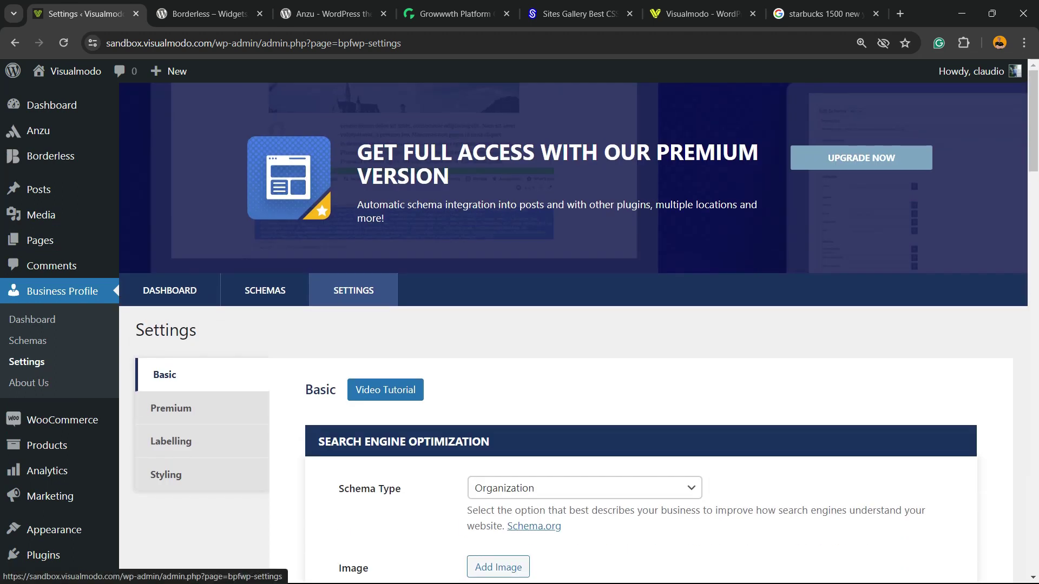
- Examine the media library and upload options for the business search profile image, and close the picker without choosing one
scroll(574, 324, down, 5)
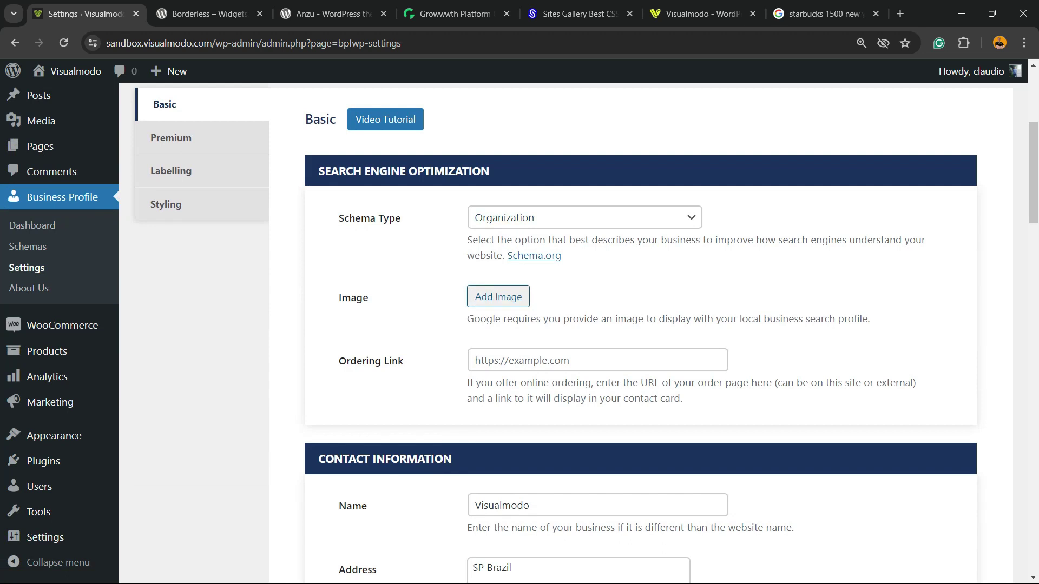
click(498, 297)
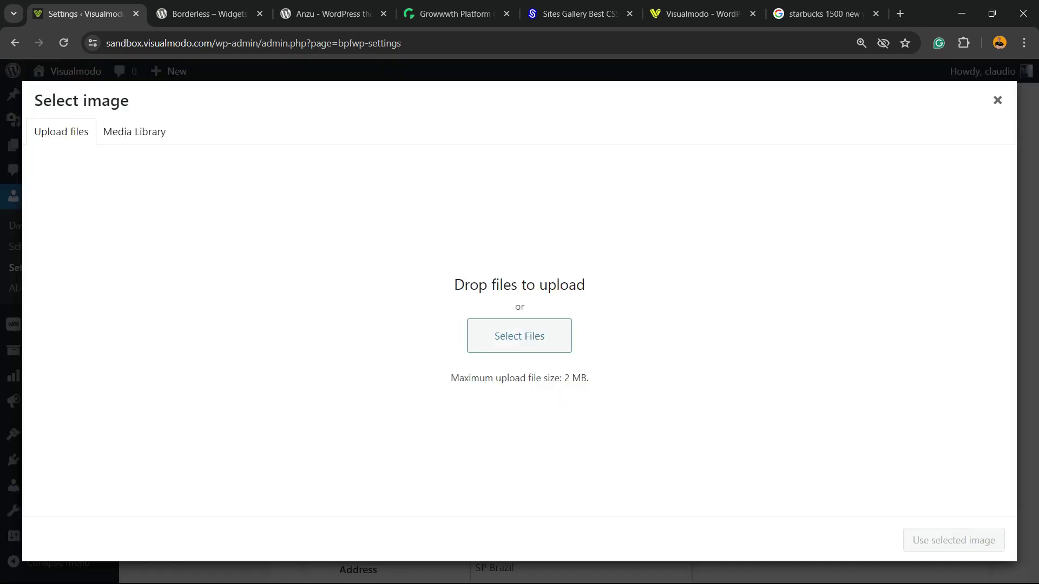
click(134, 132)
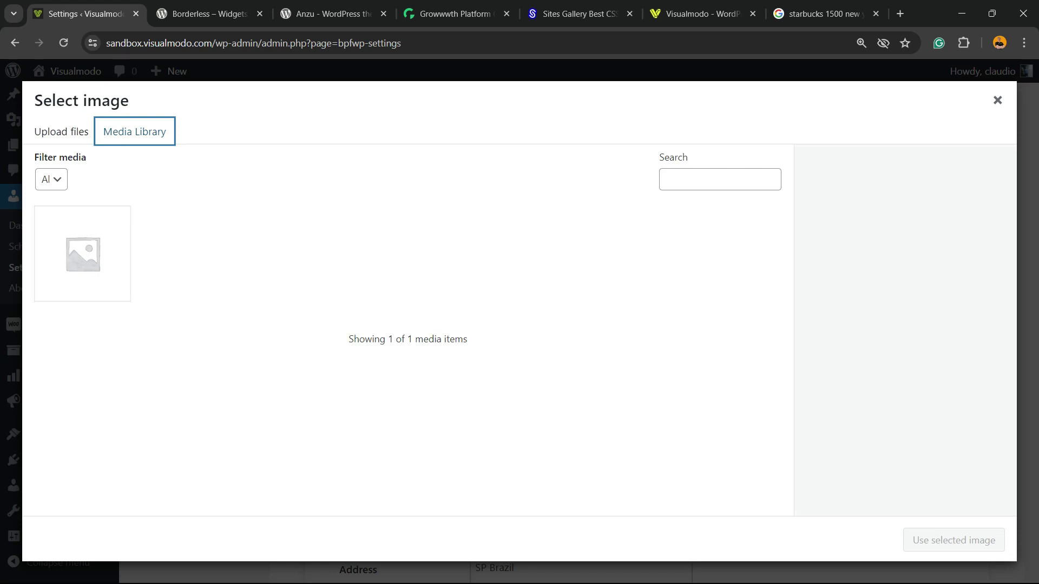
click(61, 132)
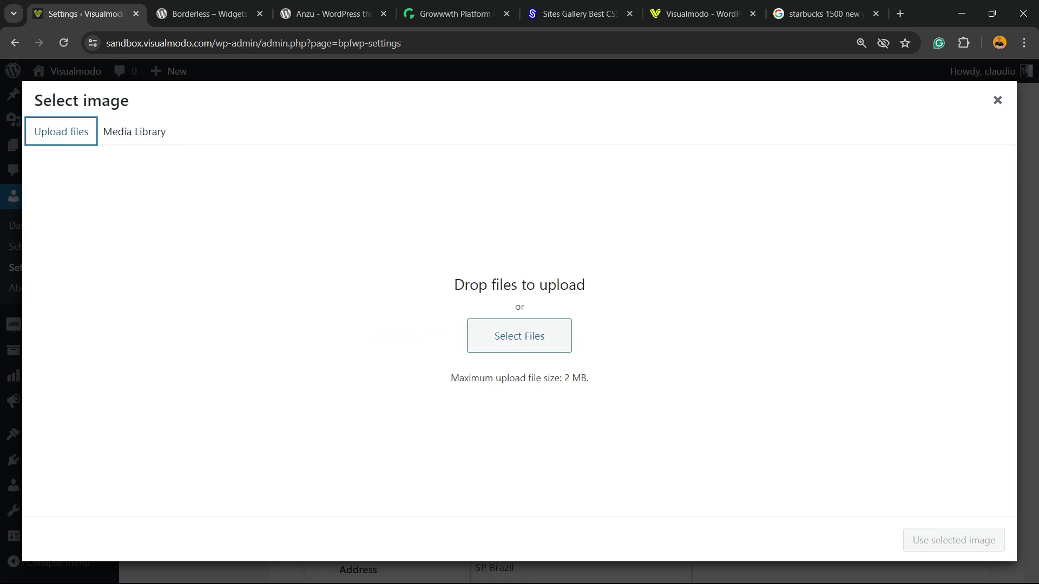
click(997, 101)
click(825, 15)
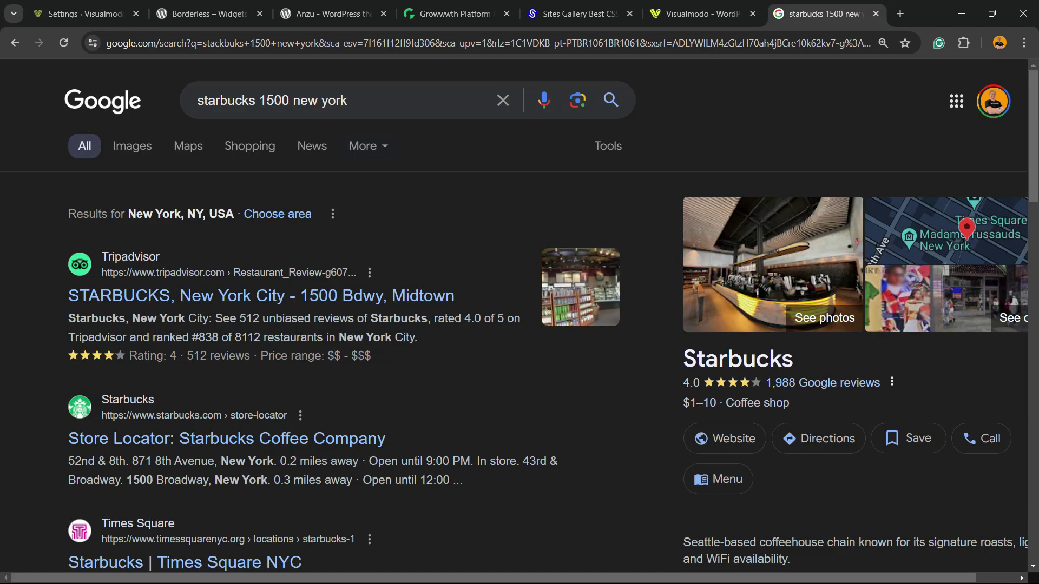
click(455, 13)
click(578, 13)
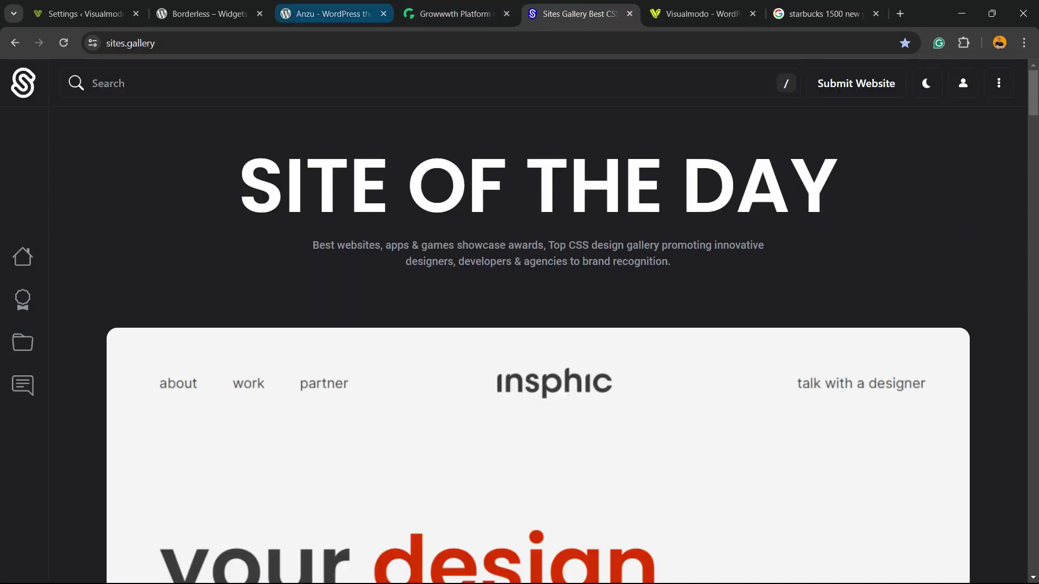
click(202, 14)
click(86, 13)
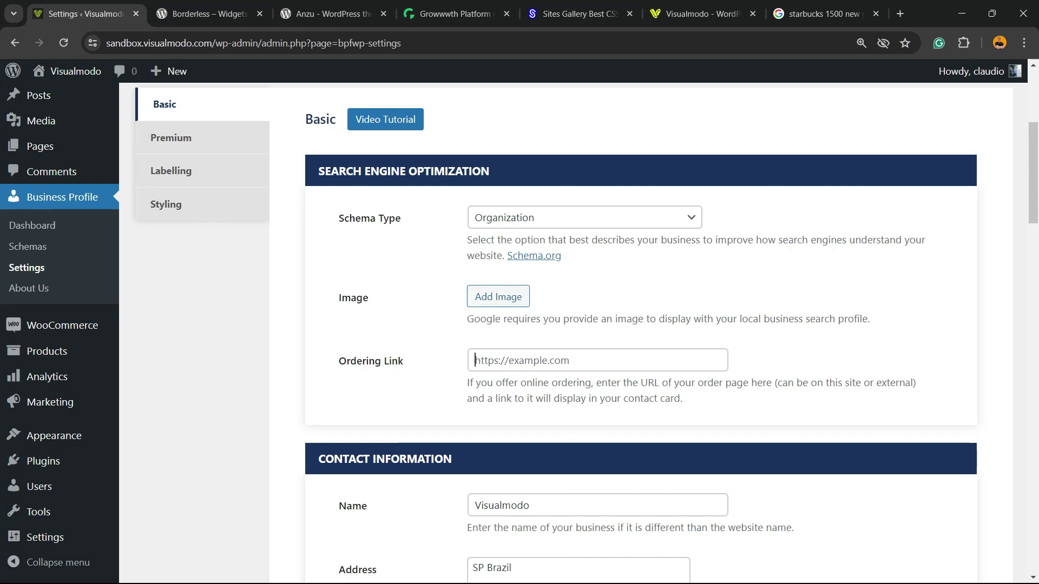
- Paste the Google Maps API key and enter a click-to-call phone number in the business contact information
scroll(641, 324, down, 2)
scroll(640, 325, down, 2)
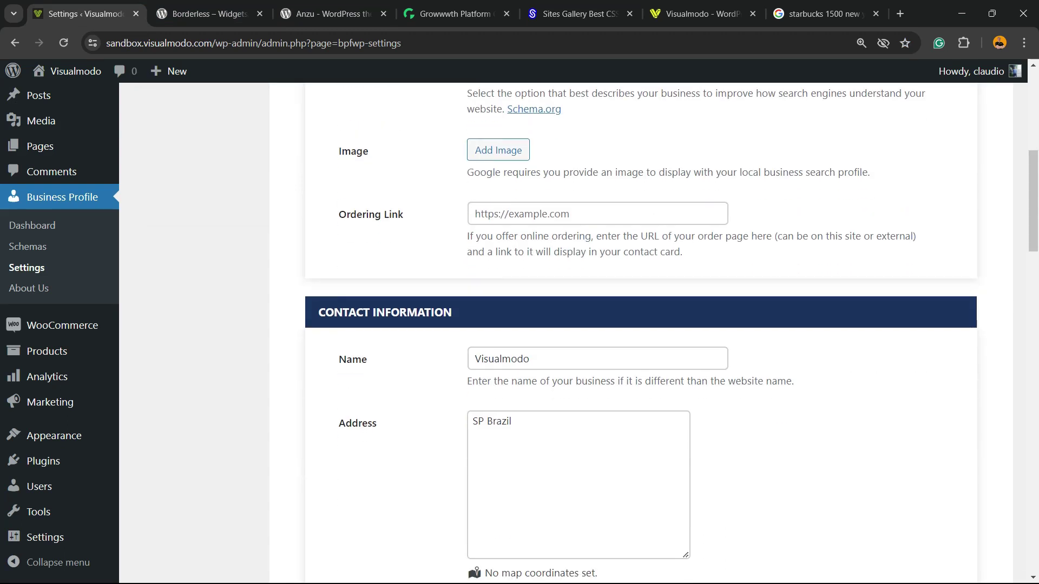
scroll(640, 325, down, 4)
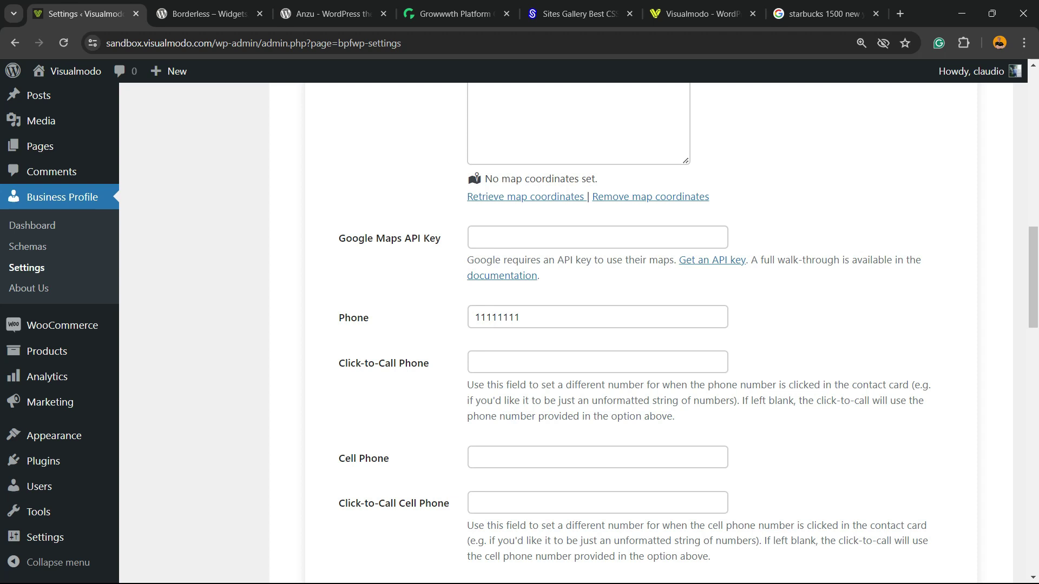
key(ctrl+v)
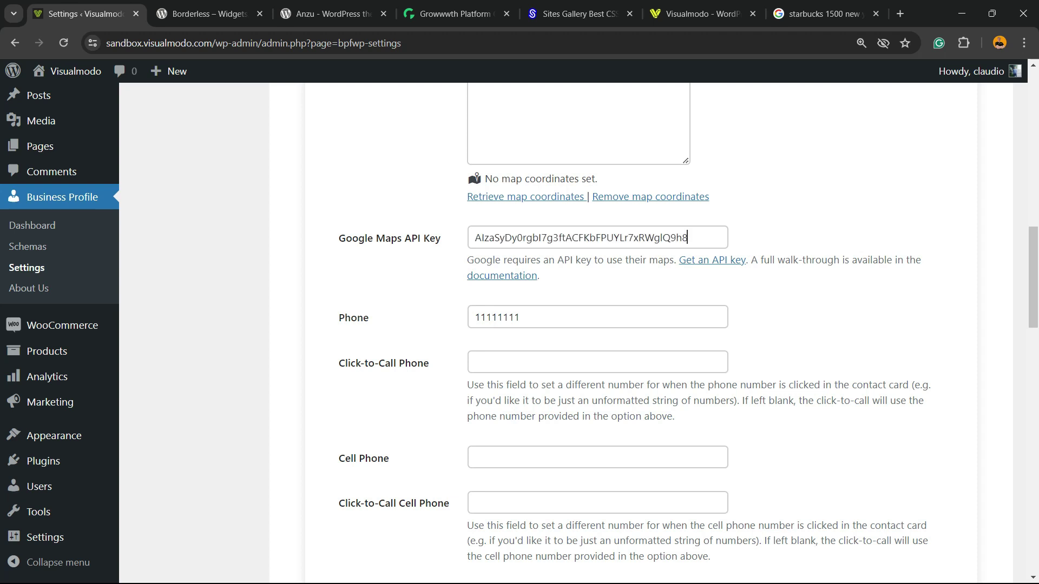
scroll(565, 325, down, 2)
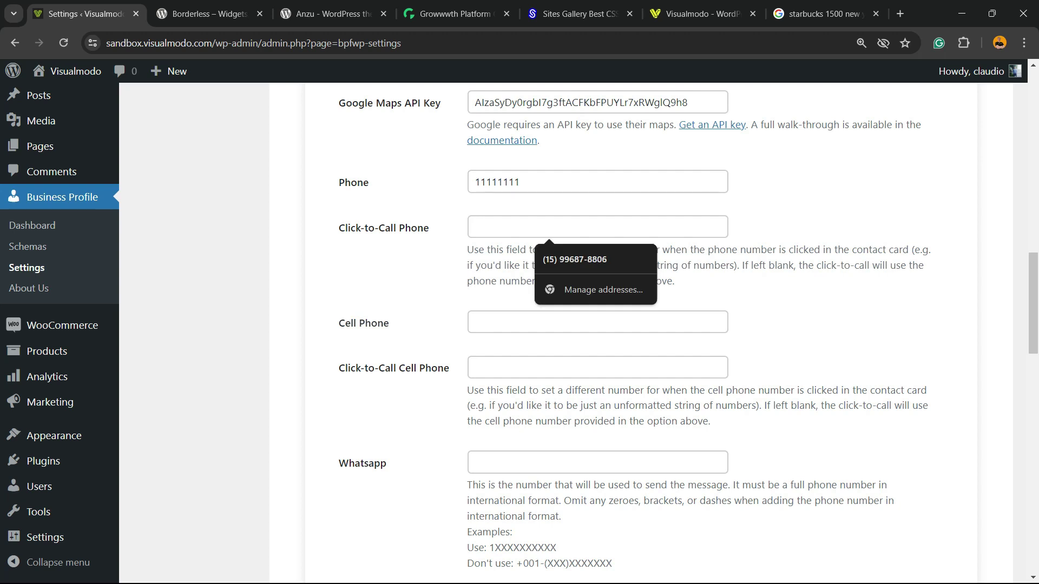
text(111111111)
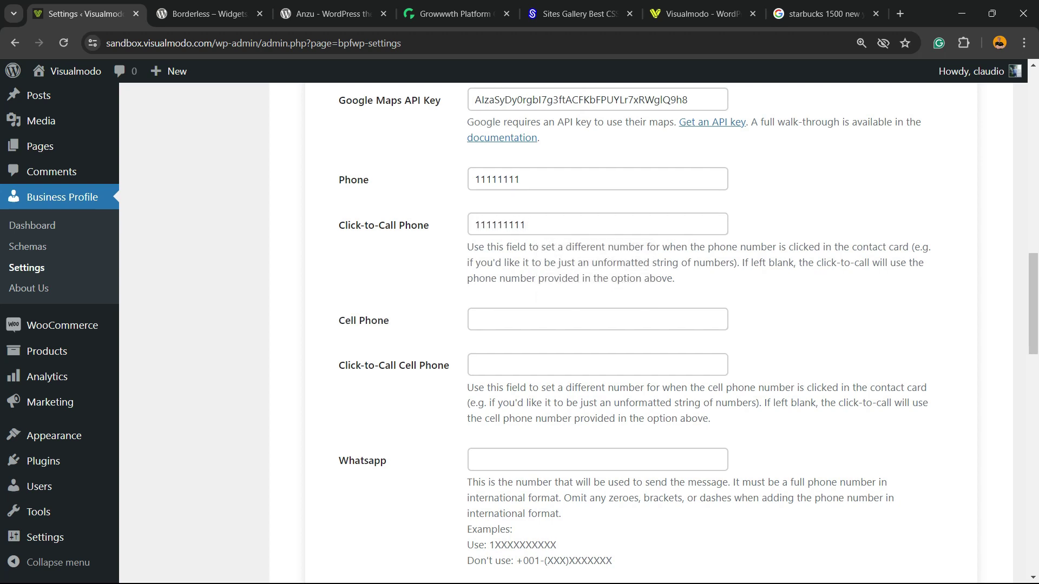
- Examine the remaining contact options, including WhatsApp, contact page and email, and the opening hours, exceptions and format options of the schedule
scroll(565, 324, down, 2)
scroll(566, 325, down, 2)
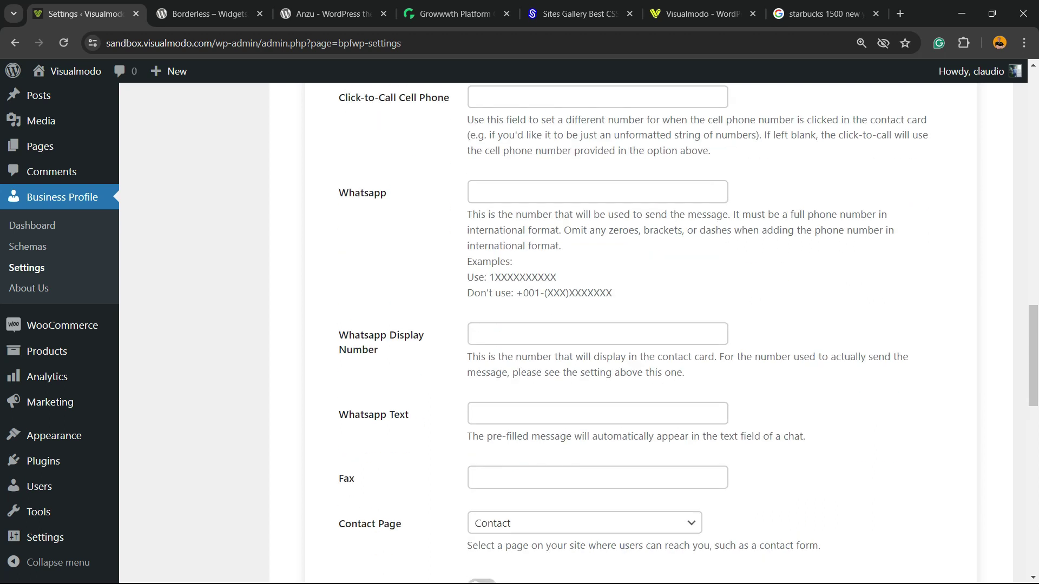
scroll(566, 325, down, 2)
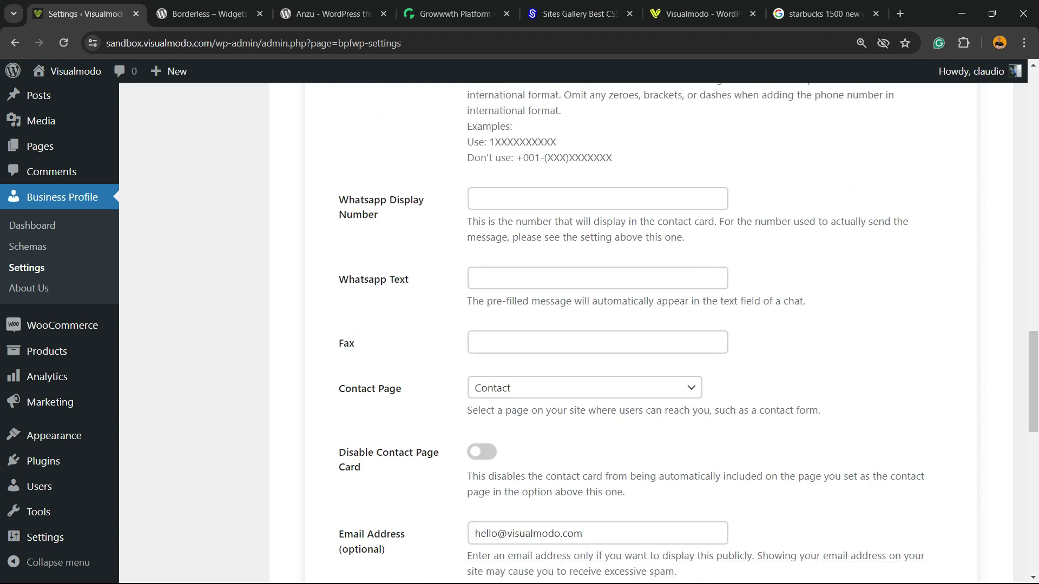
scroll(566, 324, down, 2)
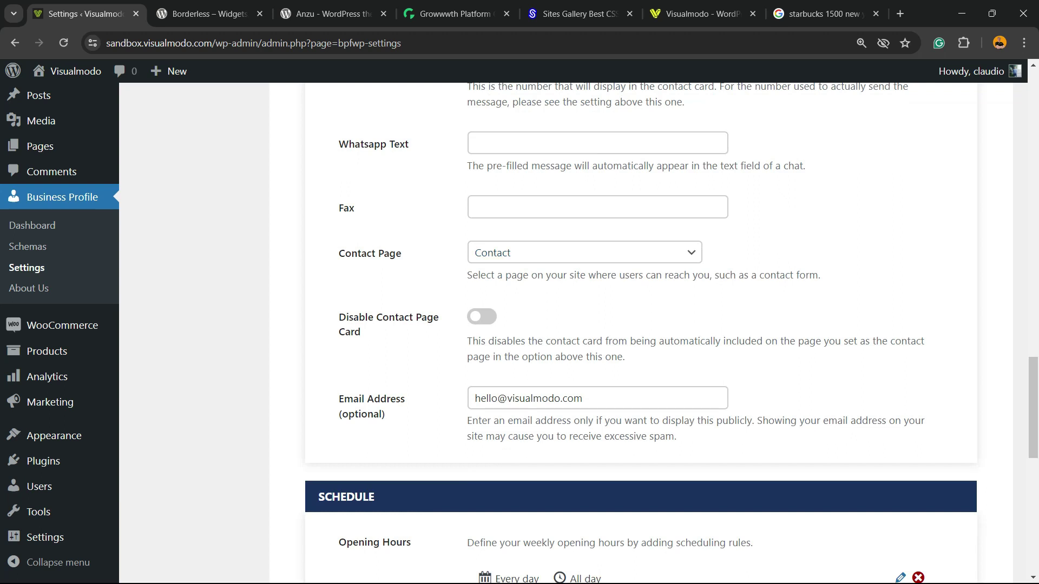
scroll(565, 324, down, 2)
scroll(565, 325, down, 2)
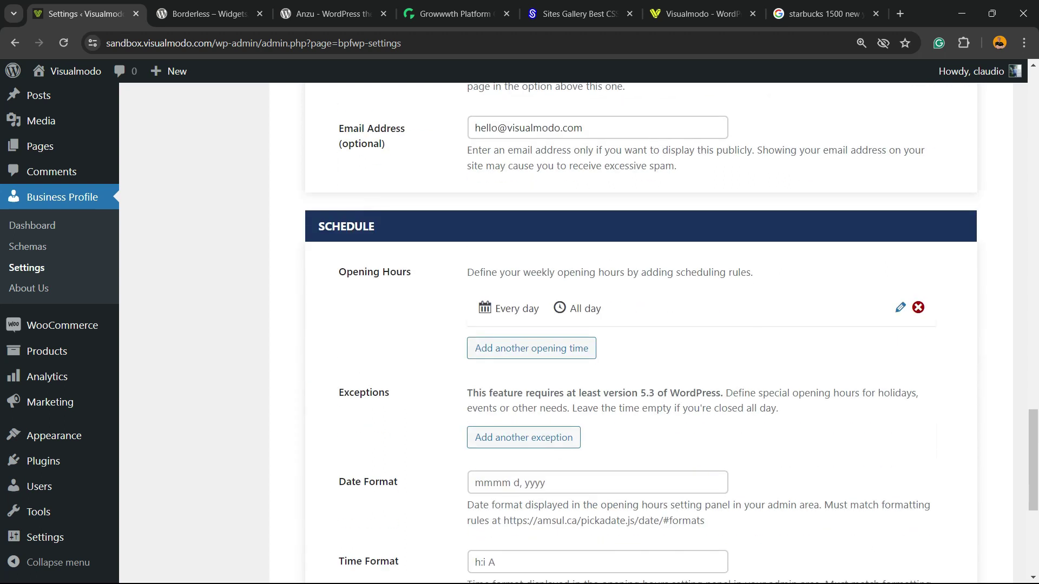
scroll(566, 325, down, 2)
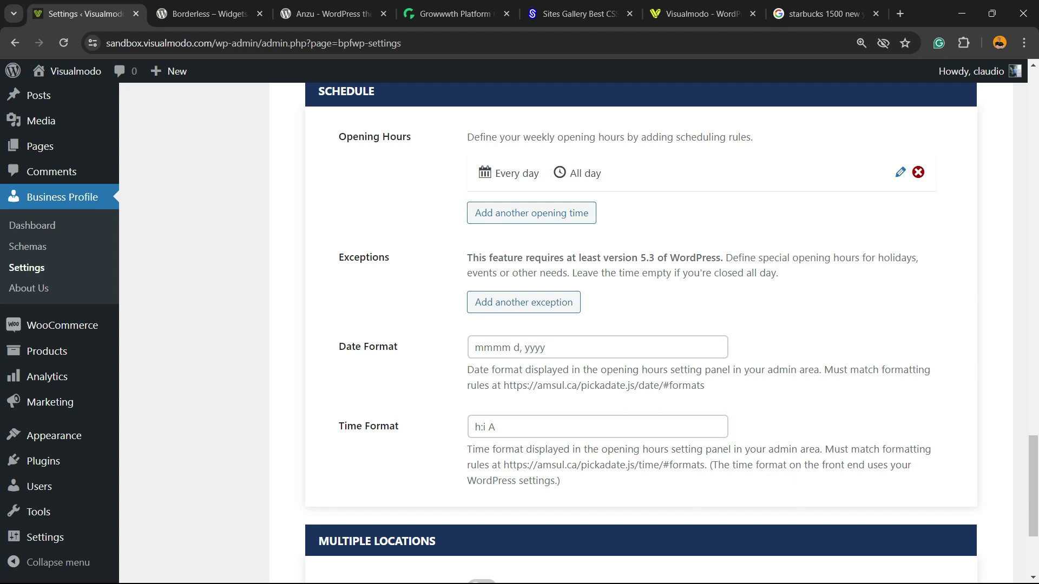
scroll(565, 324, up, 2)
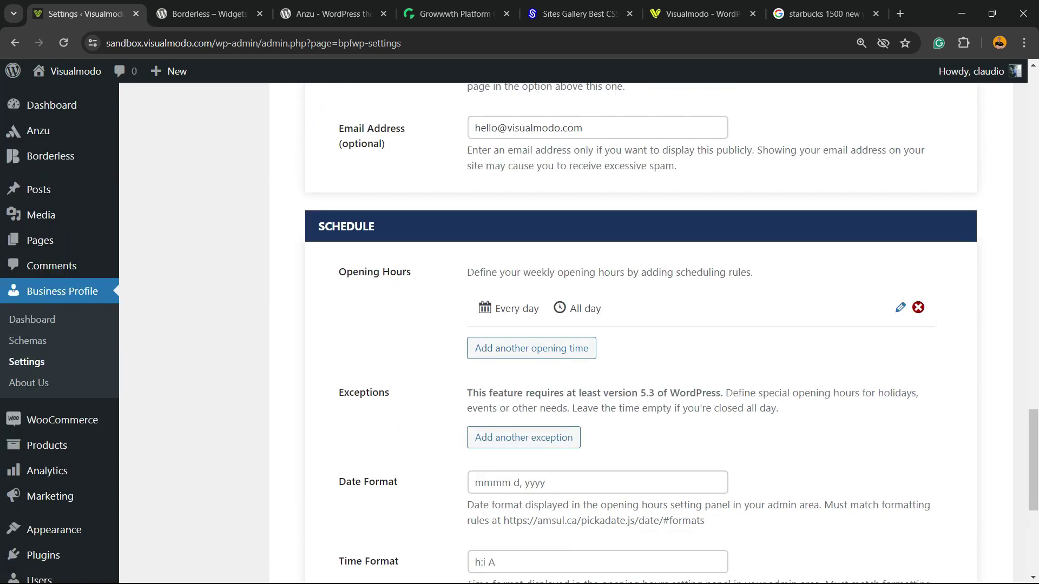
scroll(566, 325, down, 2)
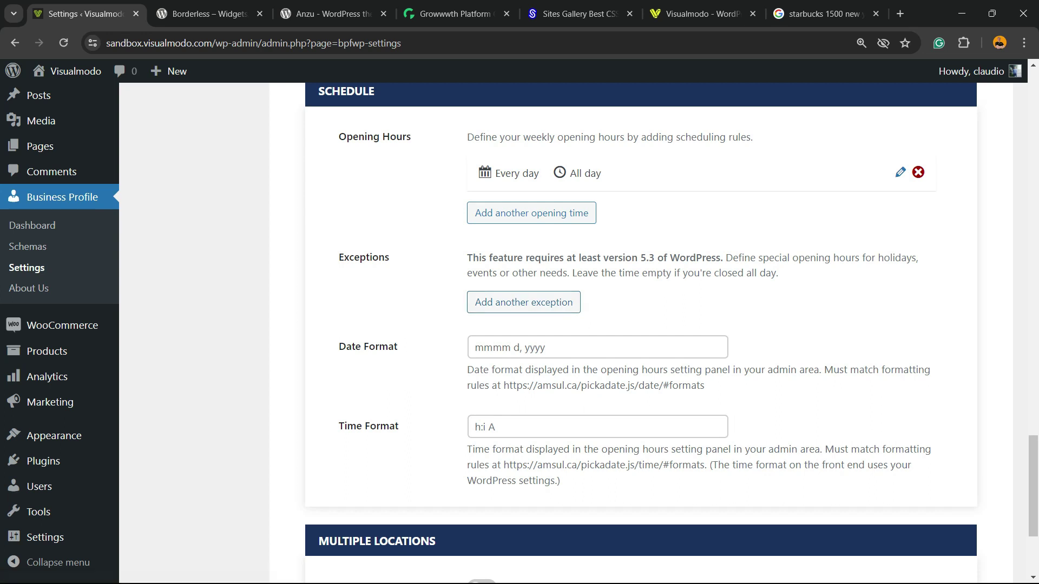
- Save the business profile settings
scroll(565, 324, down, 2)
scroll(565, 324, down, 1)
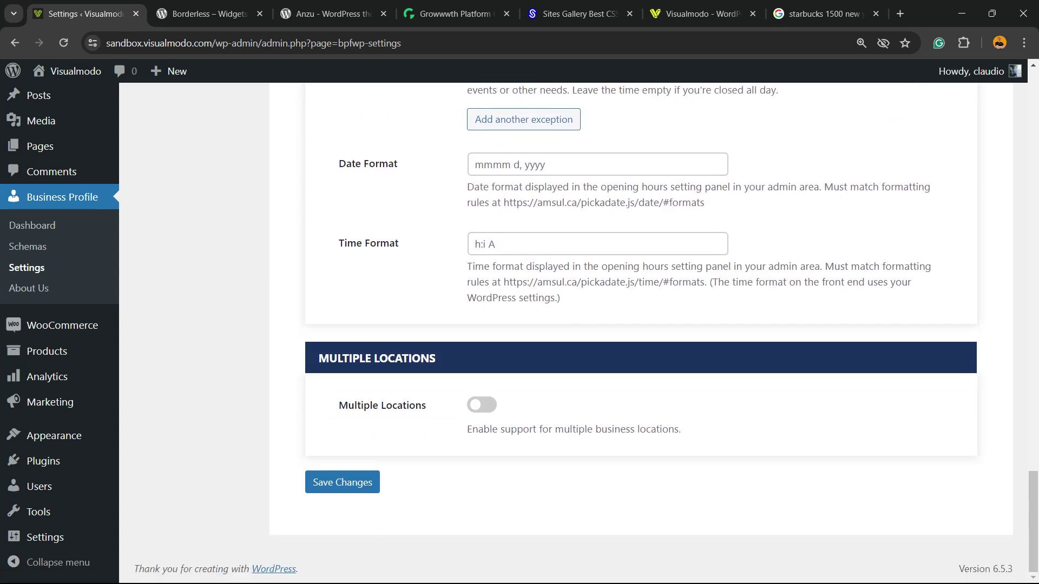
click(342, 482)
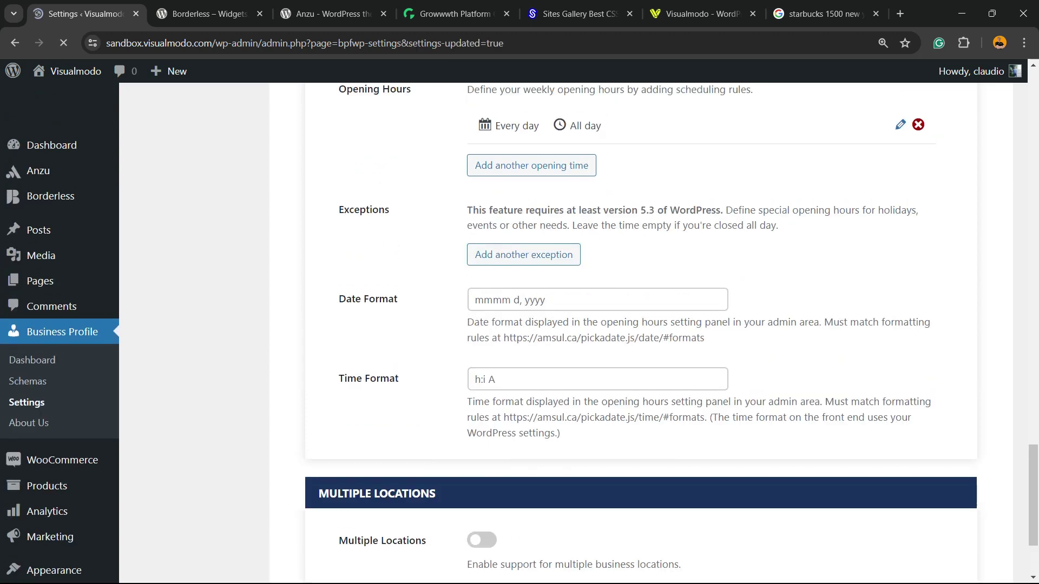
scroll(342, 433, down, 5)
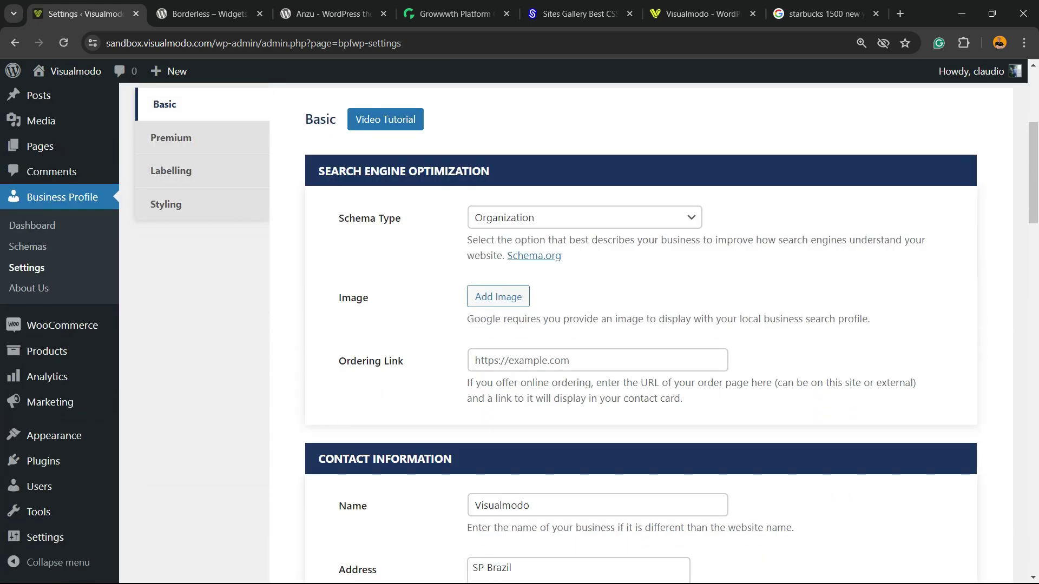
- Open the existing Contact page for editing from the list of all pages
scroll(308, 336, up, 5)
mouse_move(41, 240)
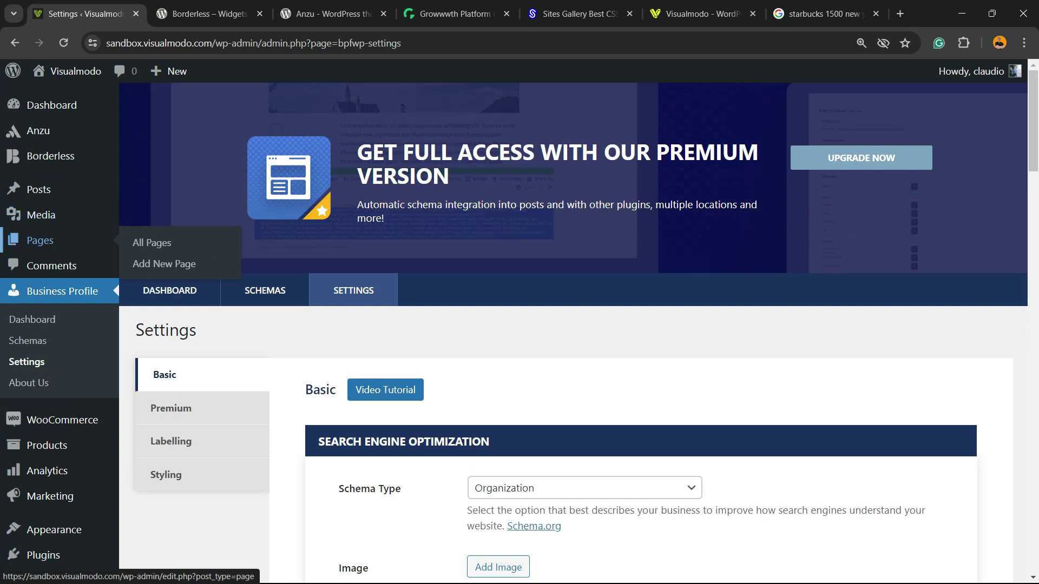
click(151, 242)
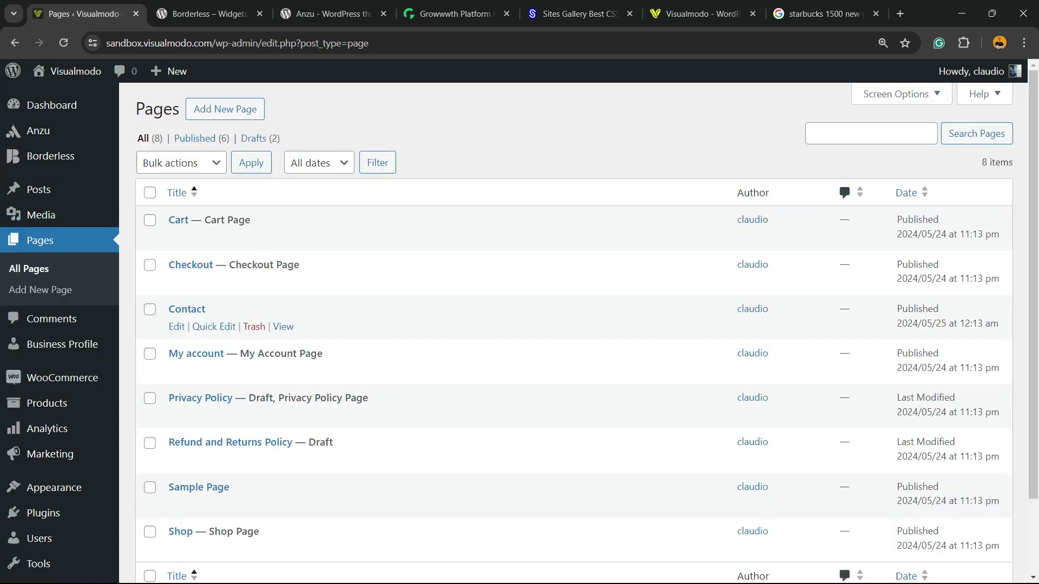
click(187, 309)
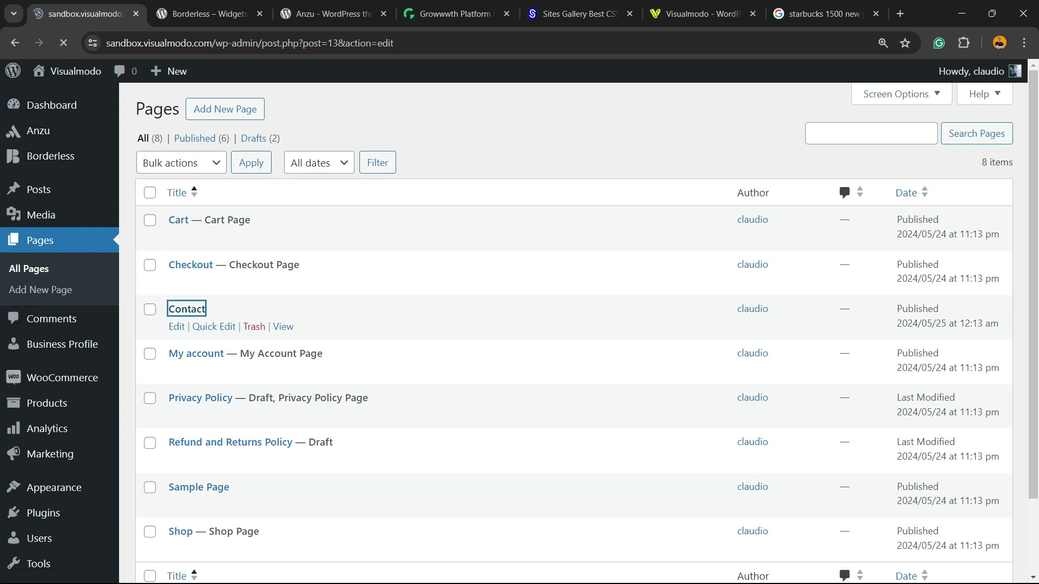
click(41, 287)
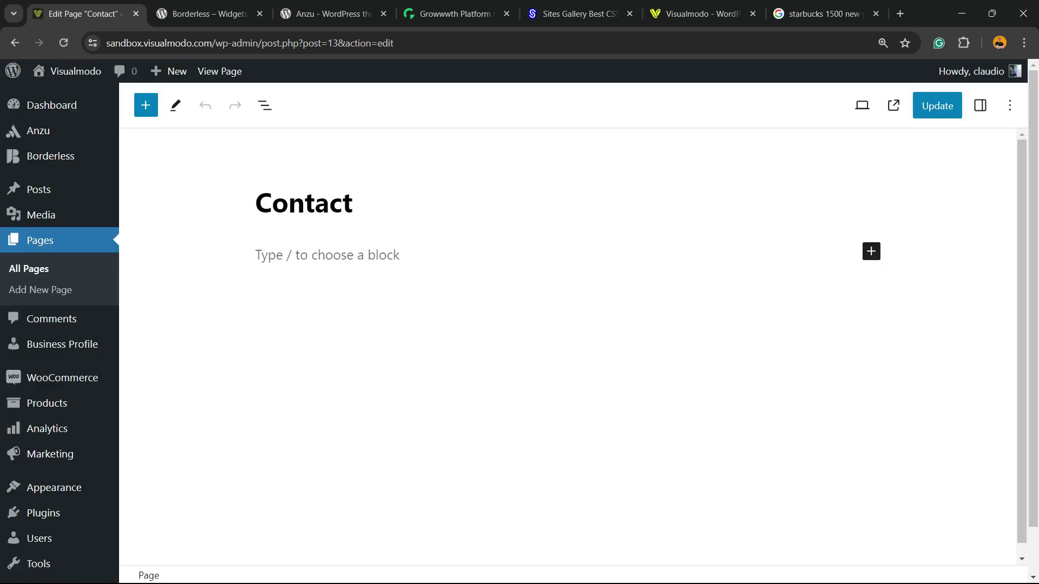
- Search the full block library for "contact" and insert the Contact Card block below the Contact page title
click(326, 255)
click(870, 252)
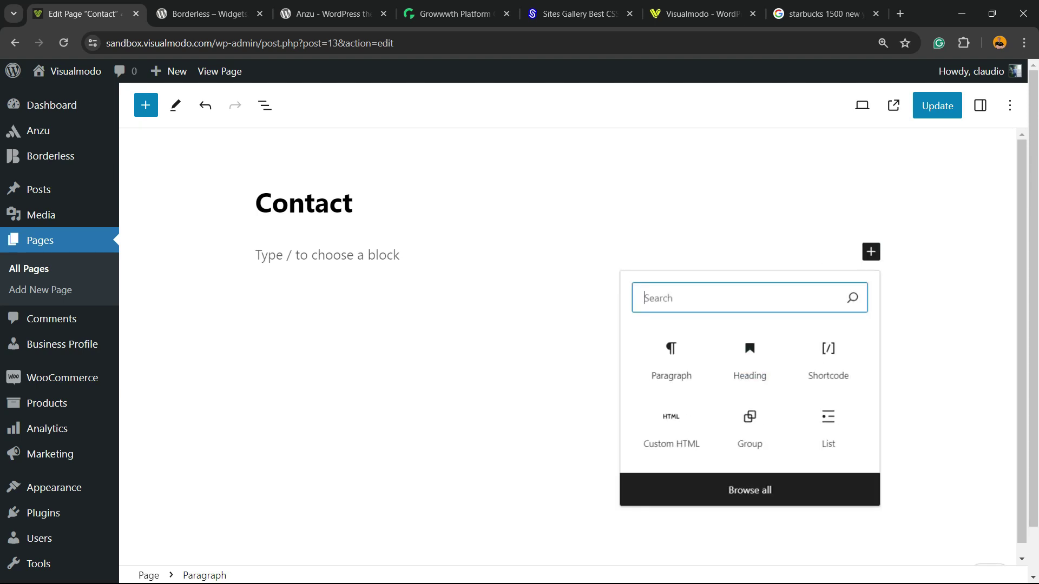
click(749, 490)
scroll(318, 346, down, 2)
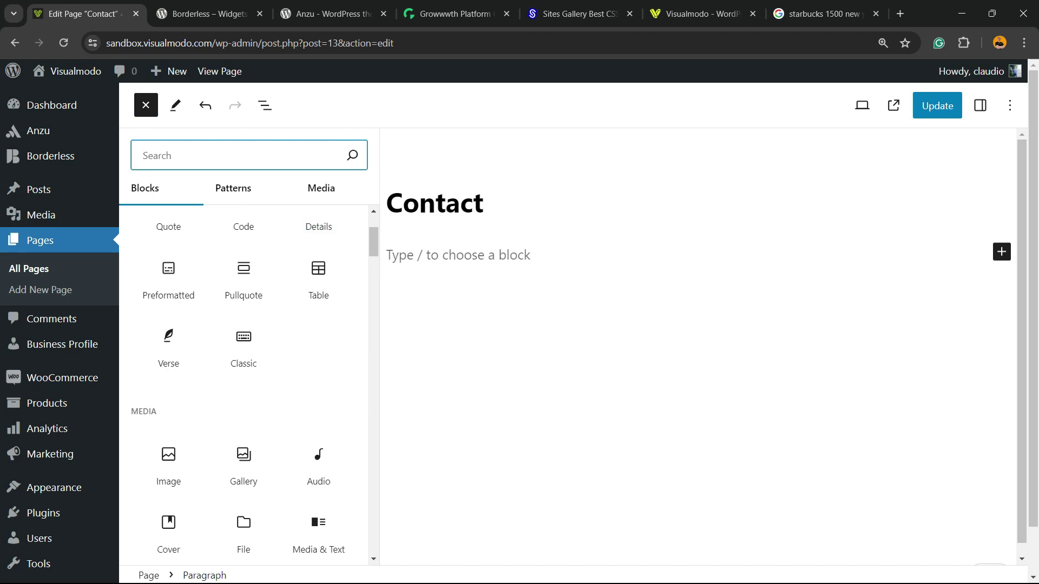
scroll(318, 347, up, 2)
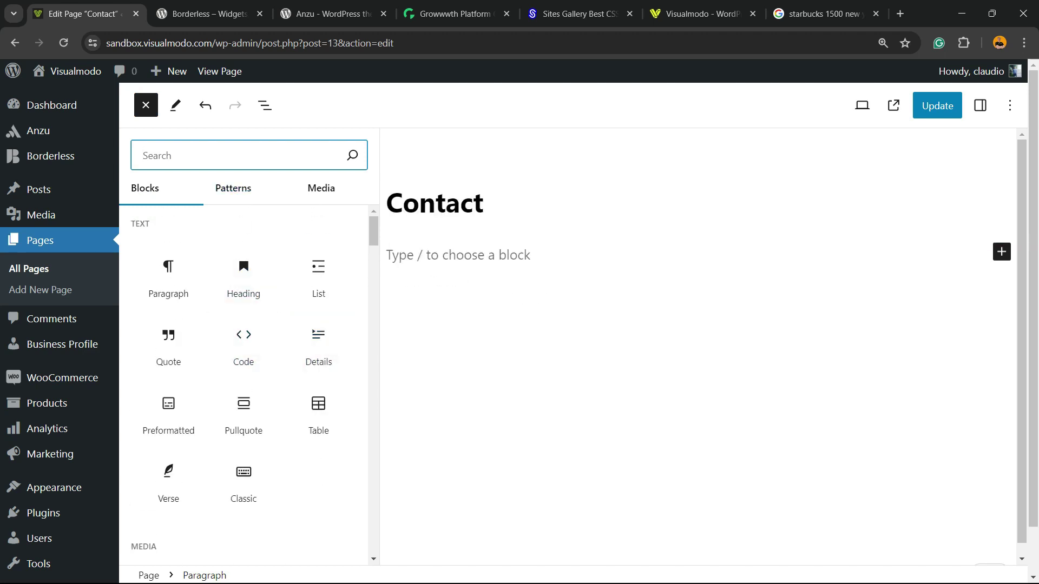
text(co)
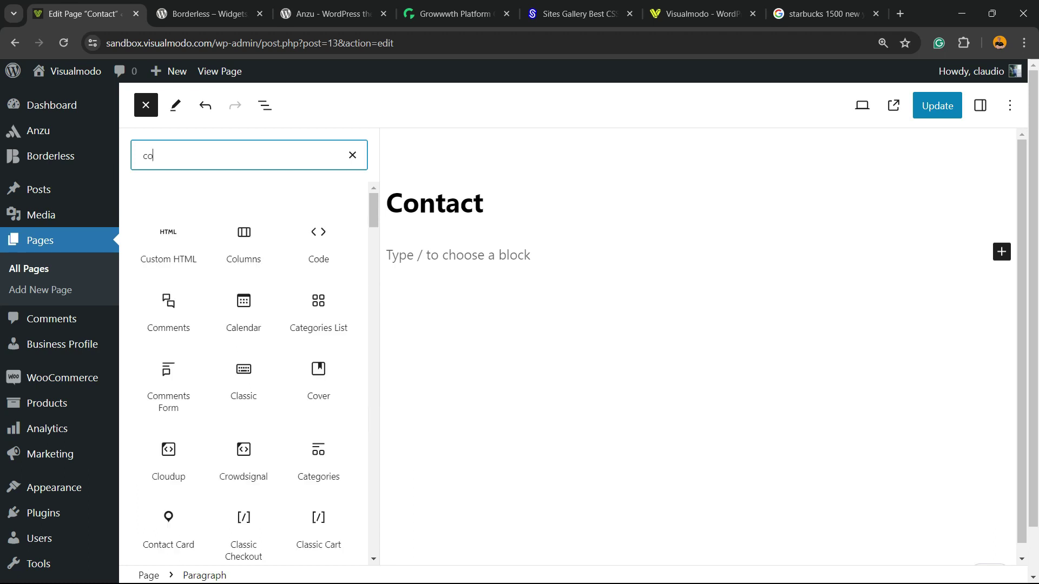
text(ntact)
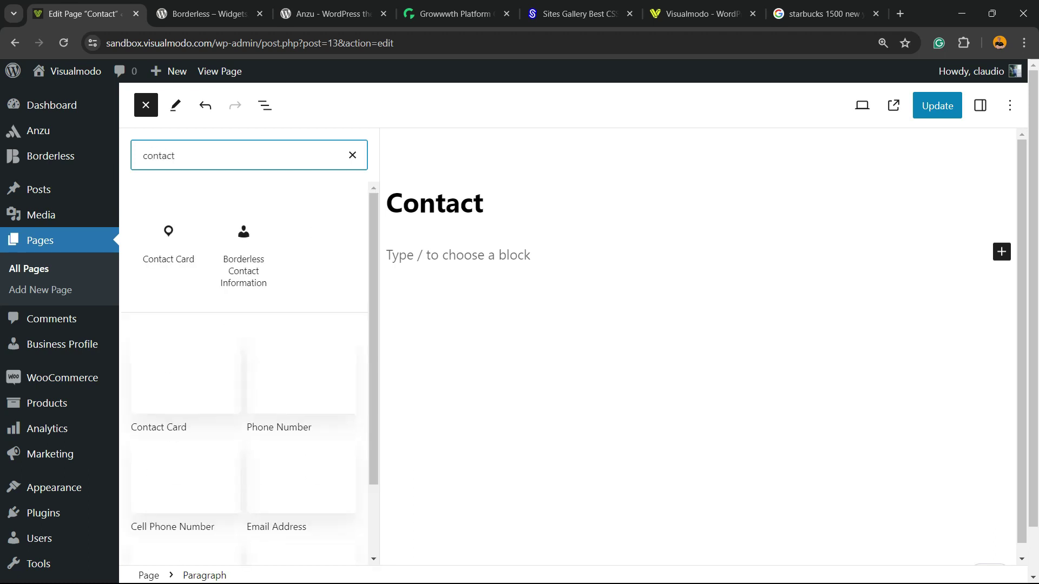
click(172, 242)
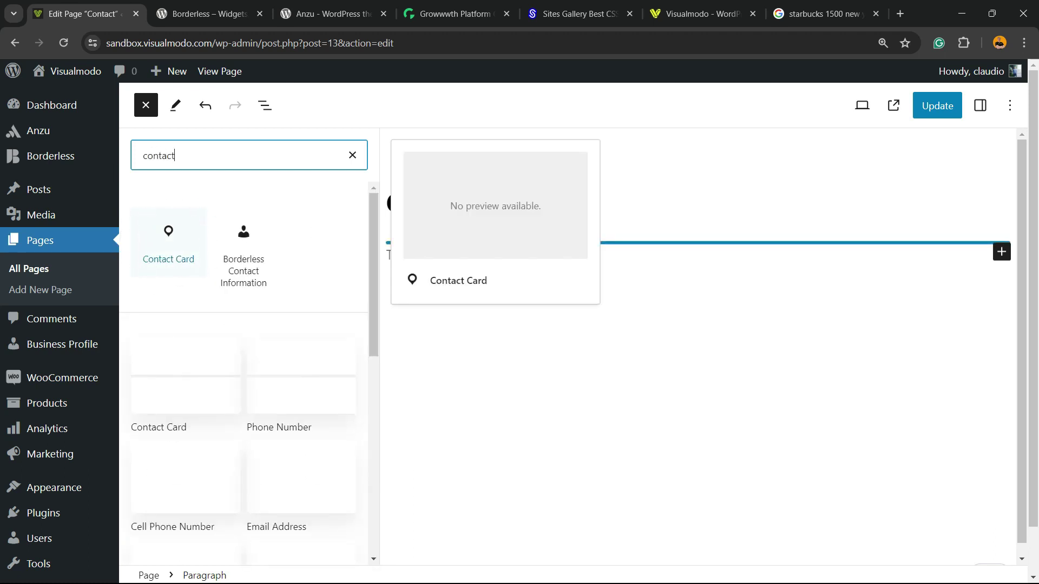
click(169, 242)
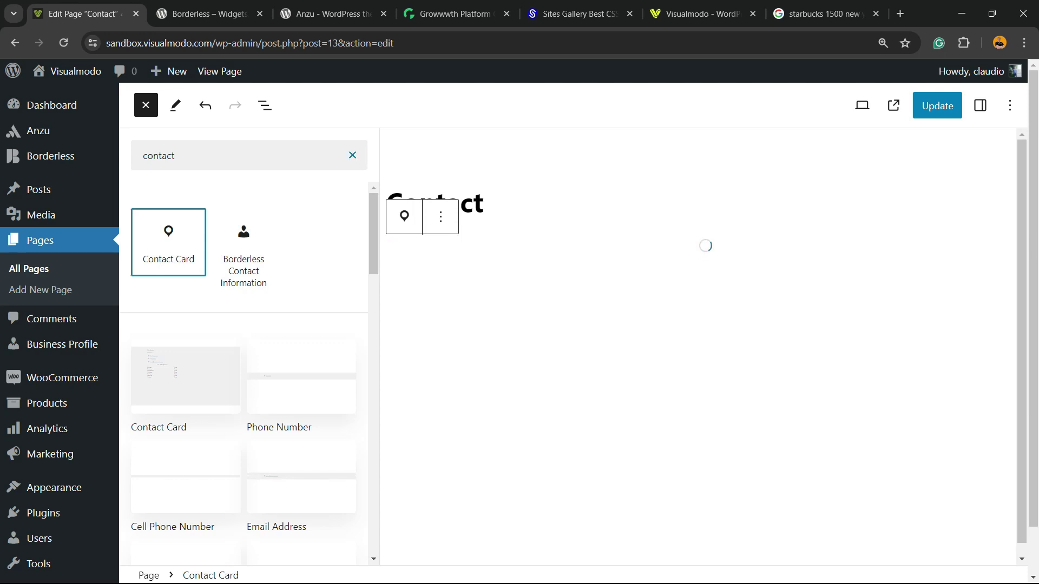
click(353, 155)
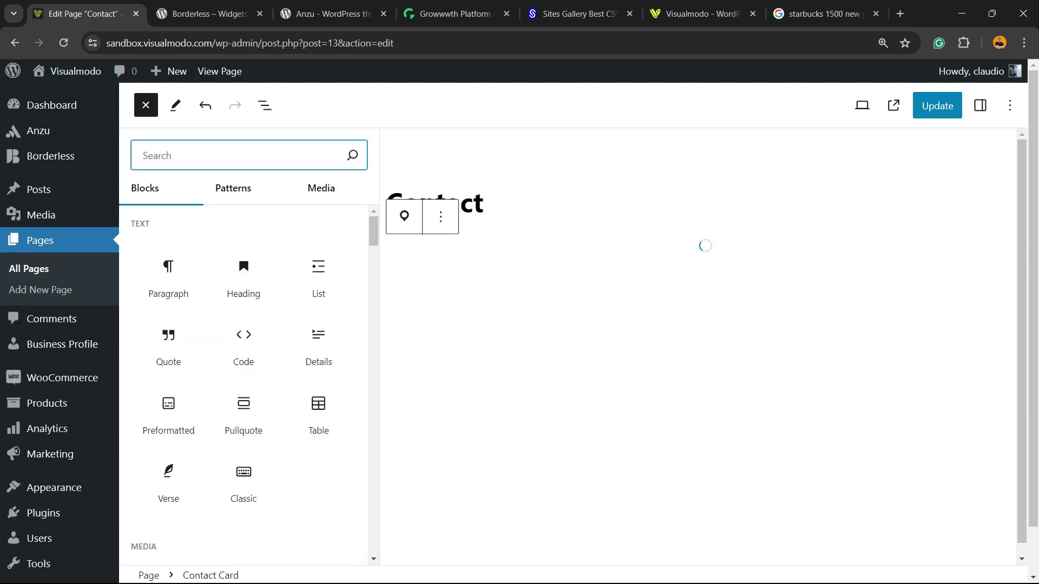
click(484, 204)
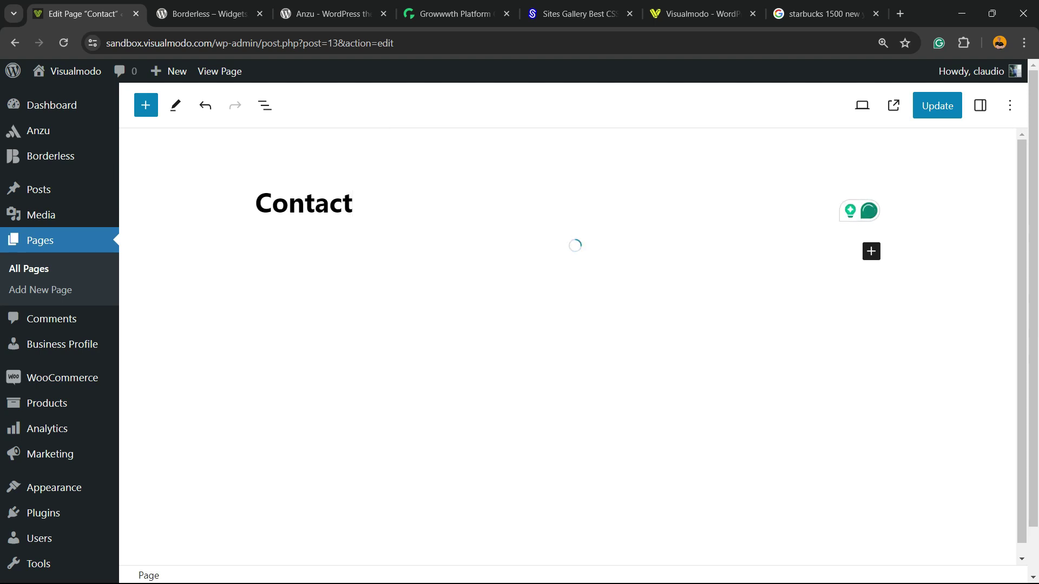
- Check the contact card in the editor, and view the live Contact page to examine its contact details, opening hours and map
scroll(568, 346, down, 3)
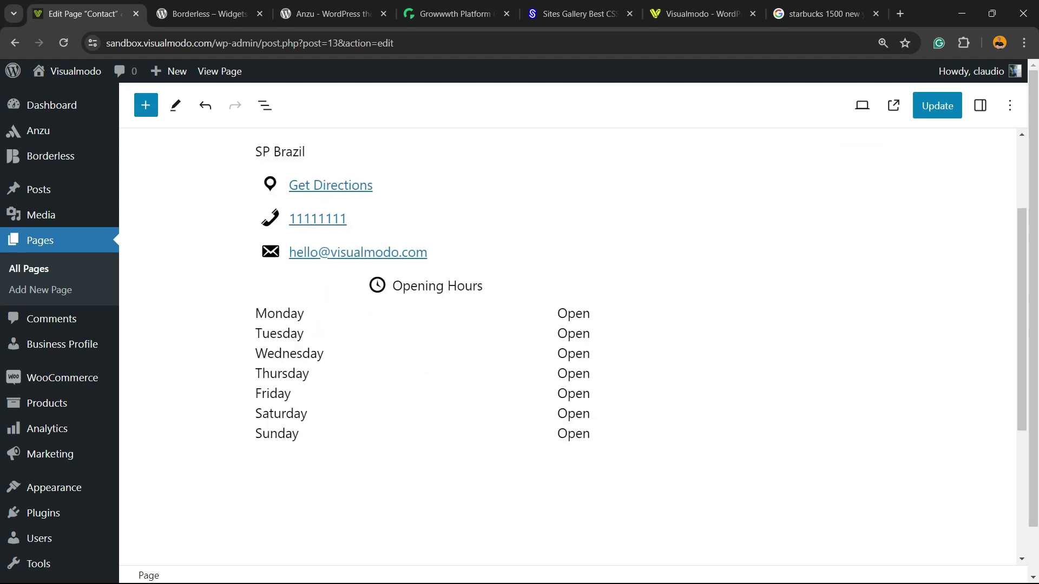
scroll(568, 346, up, 3)
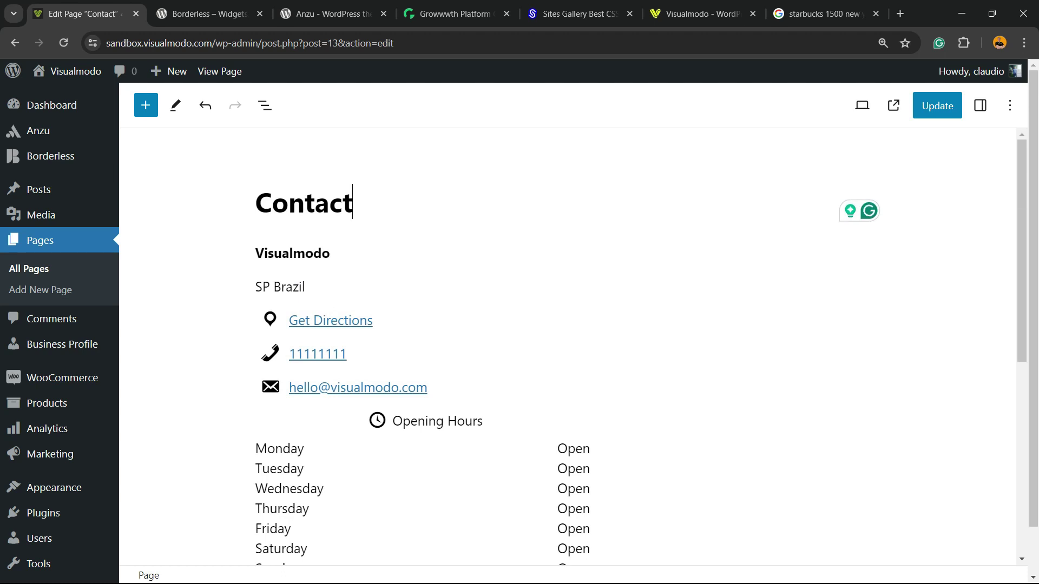
scroll(568, 347, down, 4)
scroll(568, 347, up, 4)
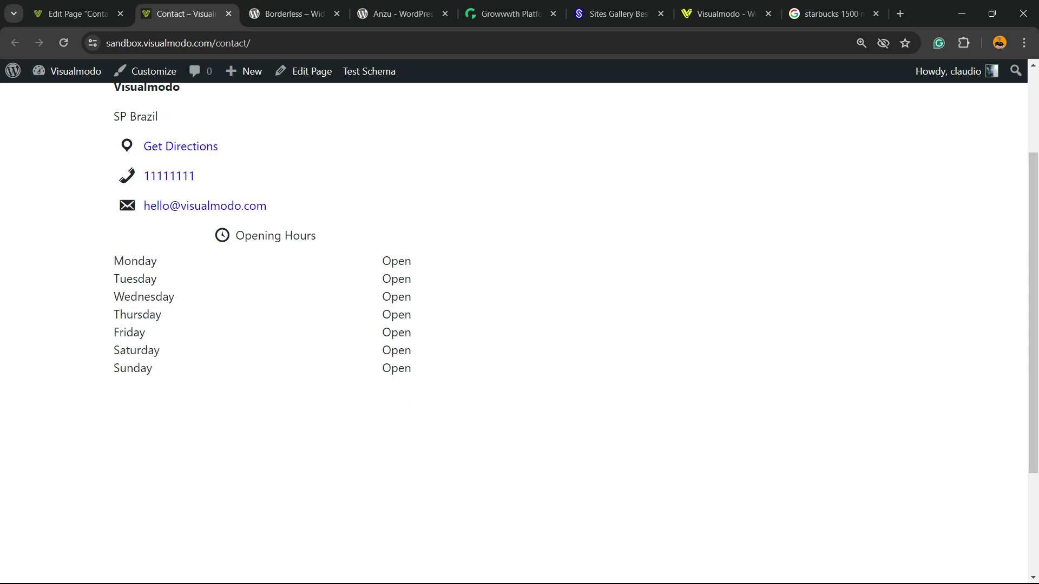
drag(235, 236, 413, 352)
click(417, 353)
scroll(417, 353, down, 2)
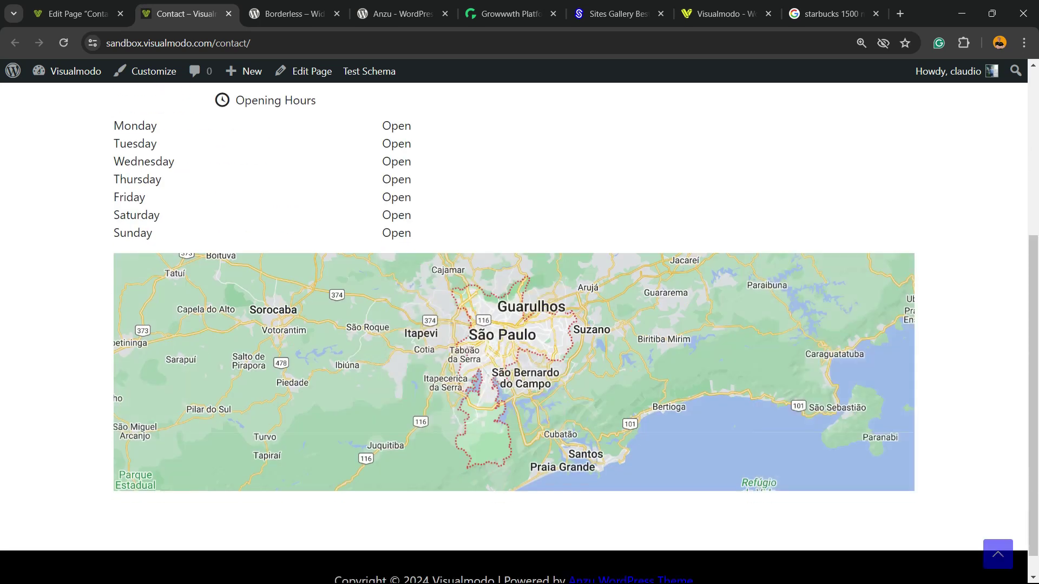
- Review the published contact card on the Contact page from the business name down to the map
scroll(514, 333, up, 4)
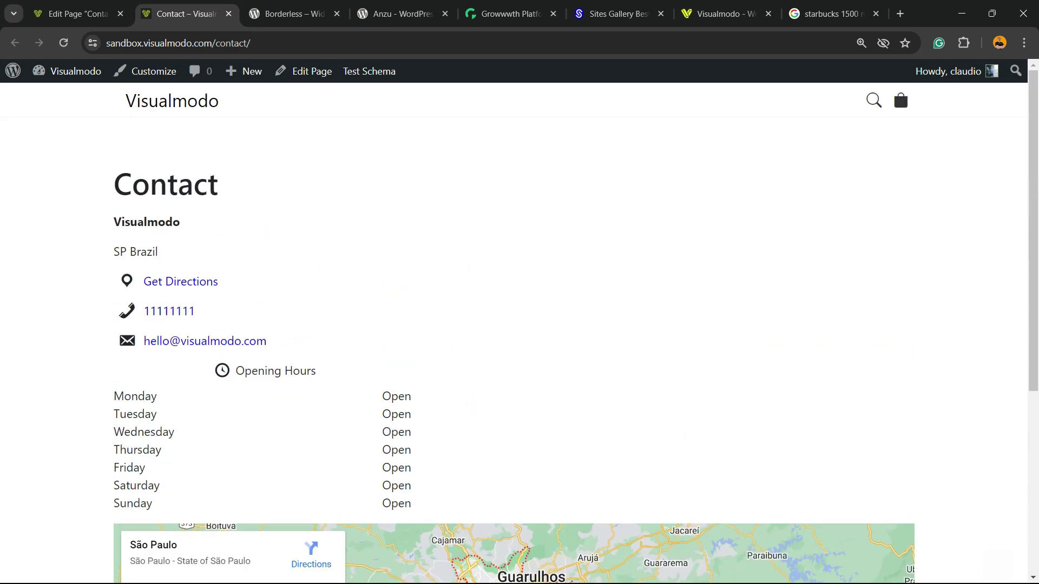
scroll(514, 333, down, 2)
scroll(514, 333, up, 2)
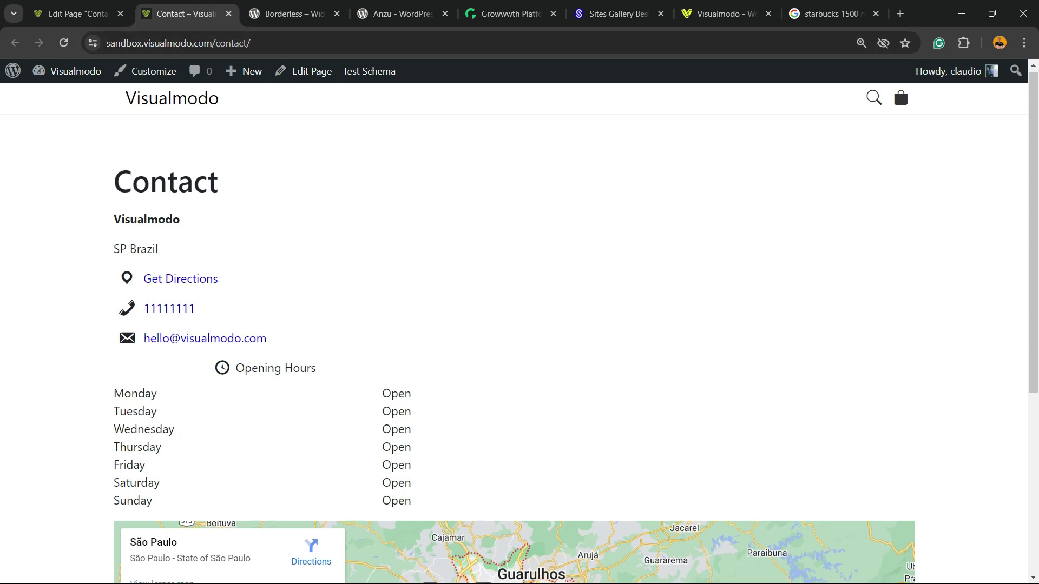
scroll(514, 333, down, 3)
scroll(514, 333, up, 3)
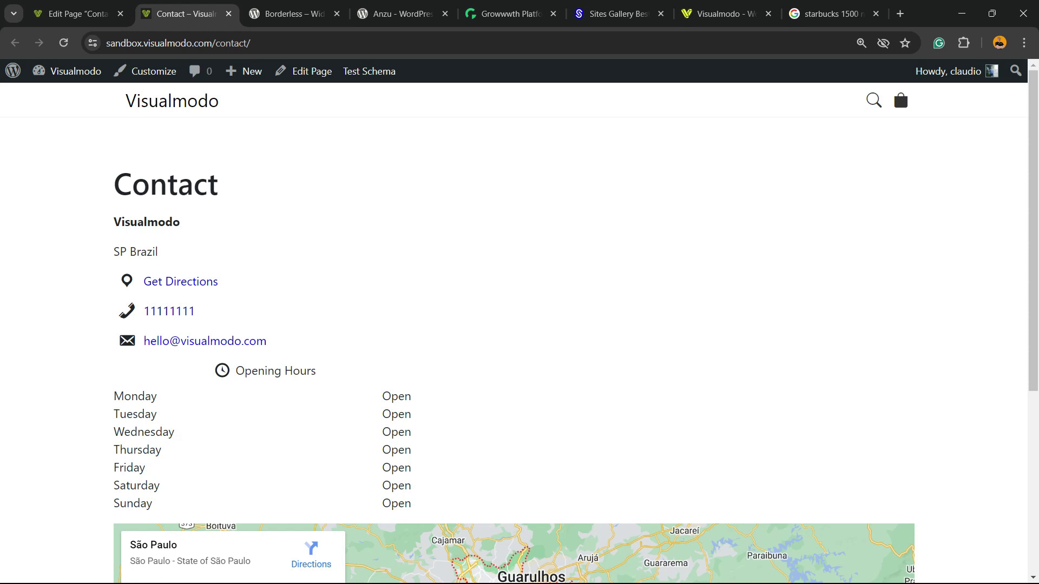
- View the Borderless plugin page and the Anzu theme page on WordPress.org
click(295, 14)
scroll(514, 333, down, 2)
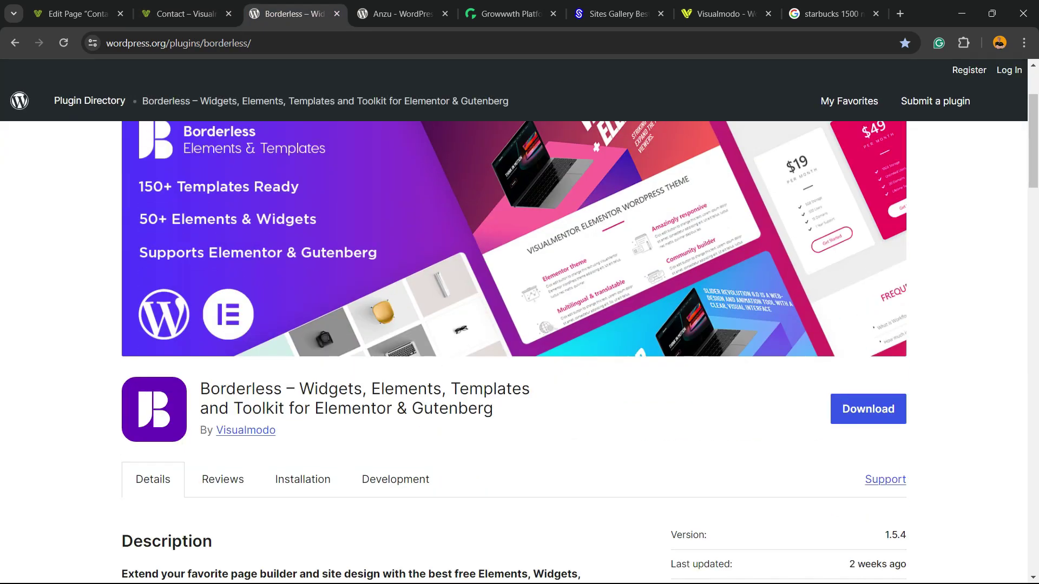
triple_click(347, 399)
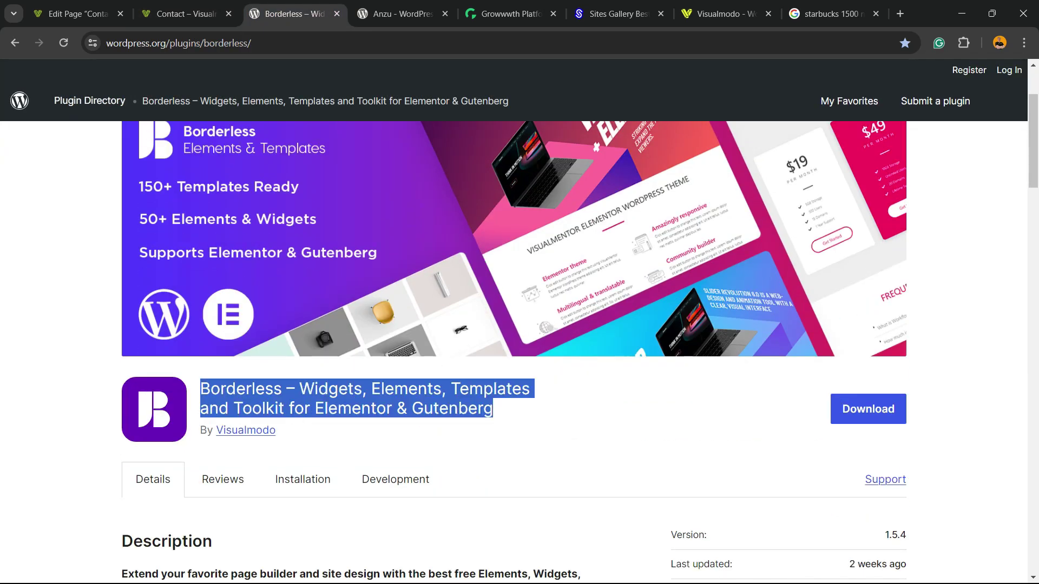
click(562, 414)
key(ctrl+Tab)
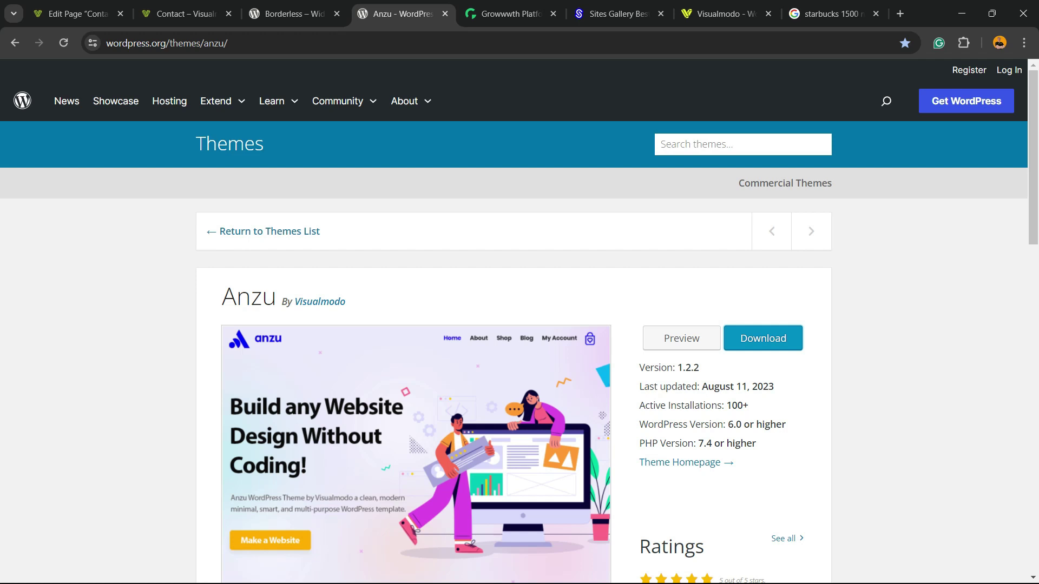
- Switch to the Growwwth site and browse its guest post website listings with their publishing prices and link types
click(509, 14)
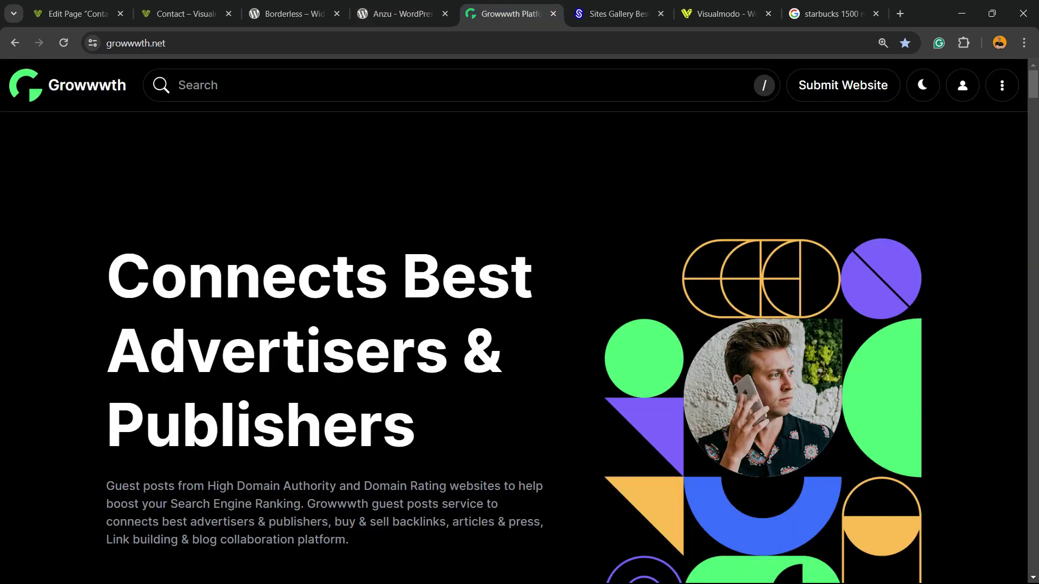
triple_click(254, 276)
scroll(255, 275, down, 1)
scroll(519, 347, down, 15)
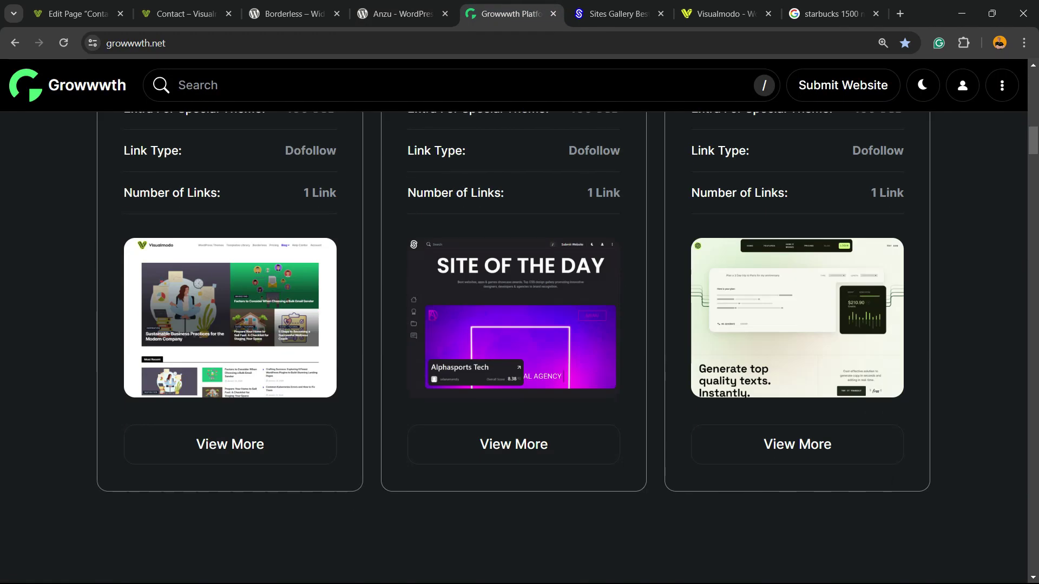
scroll(514, 346, down, 20)
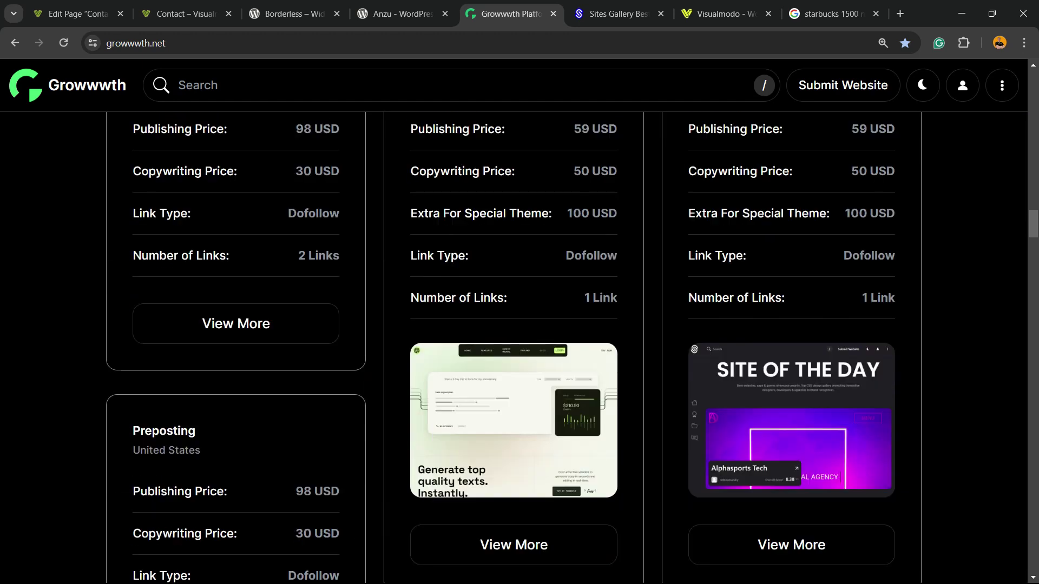
scroll(514, 346, down, 5)
- Switch to the Sites Gallery home page and browse its showcased website designs
key(ctrl+Tab)
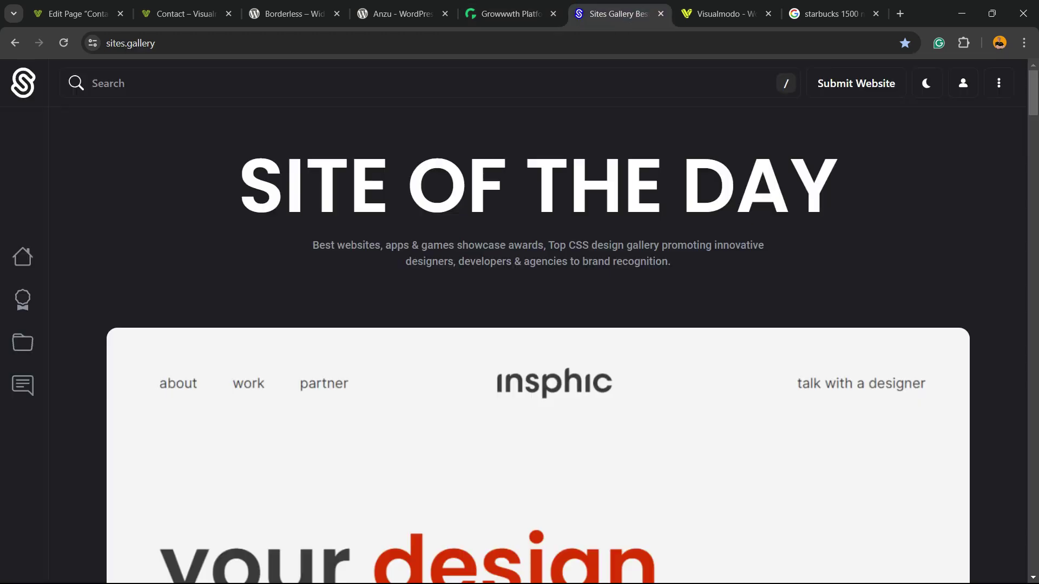
scroll(538, 254, down, 15)
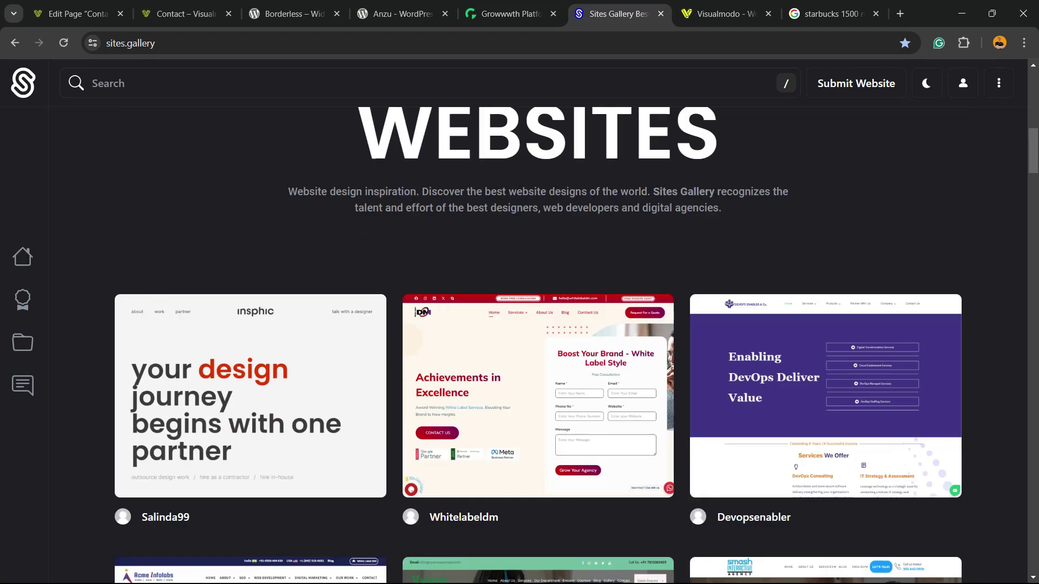
scroll(538, 254, down, 20)
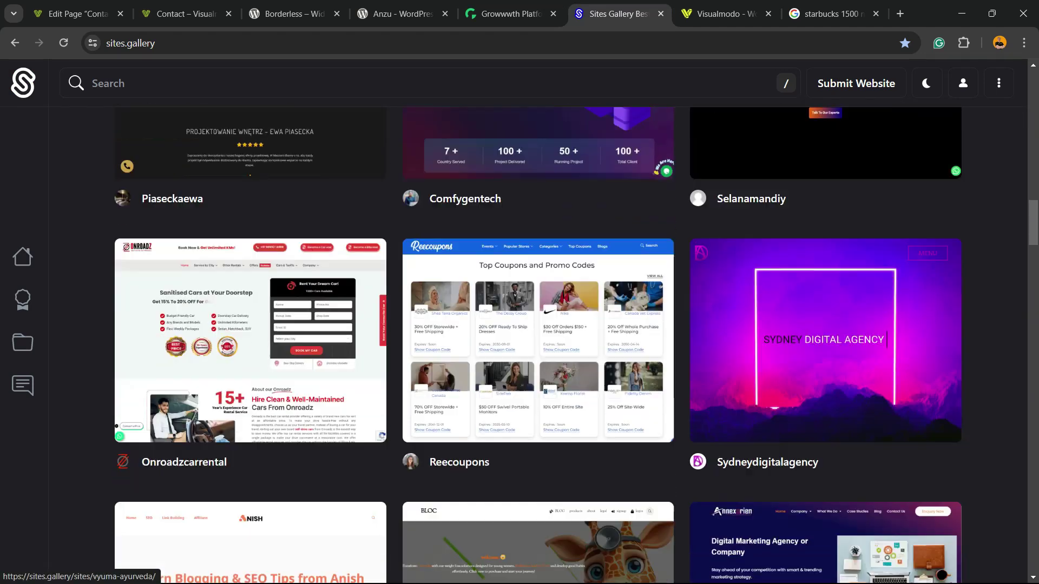
scroll(520, 346, down, 2)
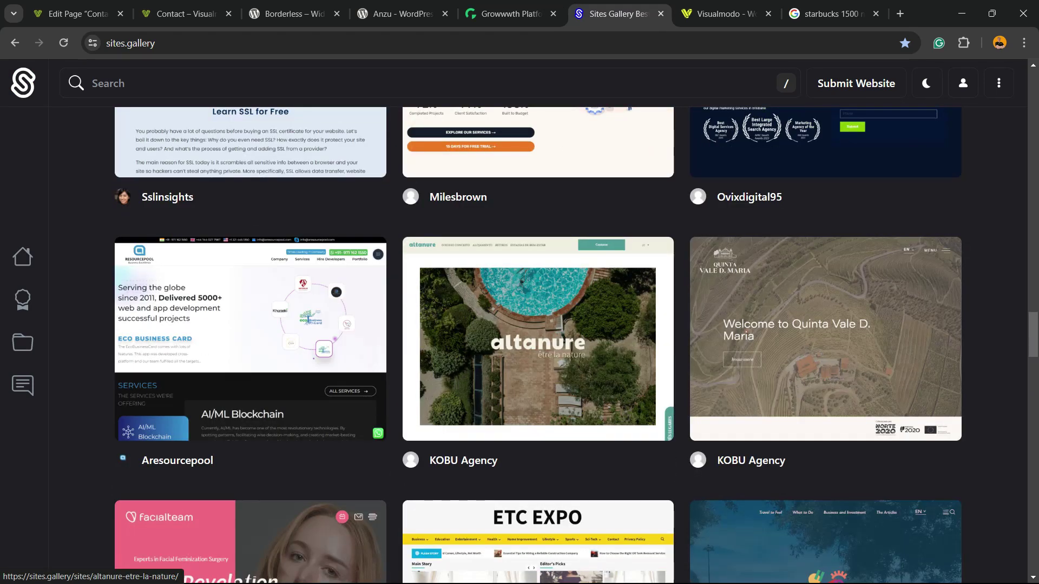
- Open the WordPress themes page on the Visualmodo website and browse the catalogue of available themes
key(ctrl+Tab)
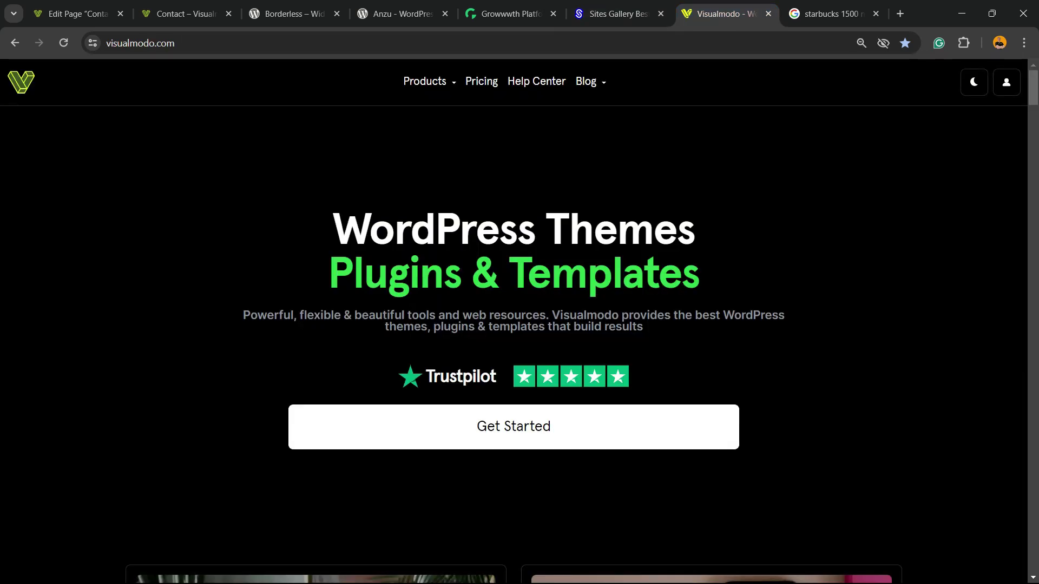
click(464, 162)
scroll(520, 346, down, 7)
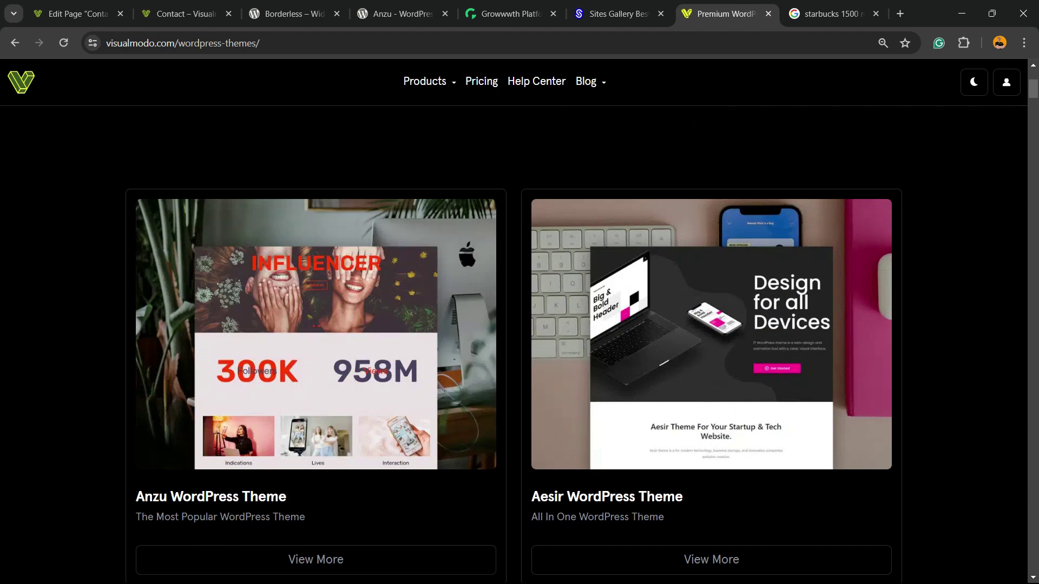
scroll(520, 347, down, 5)
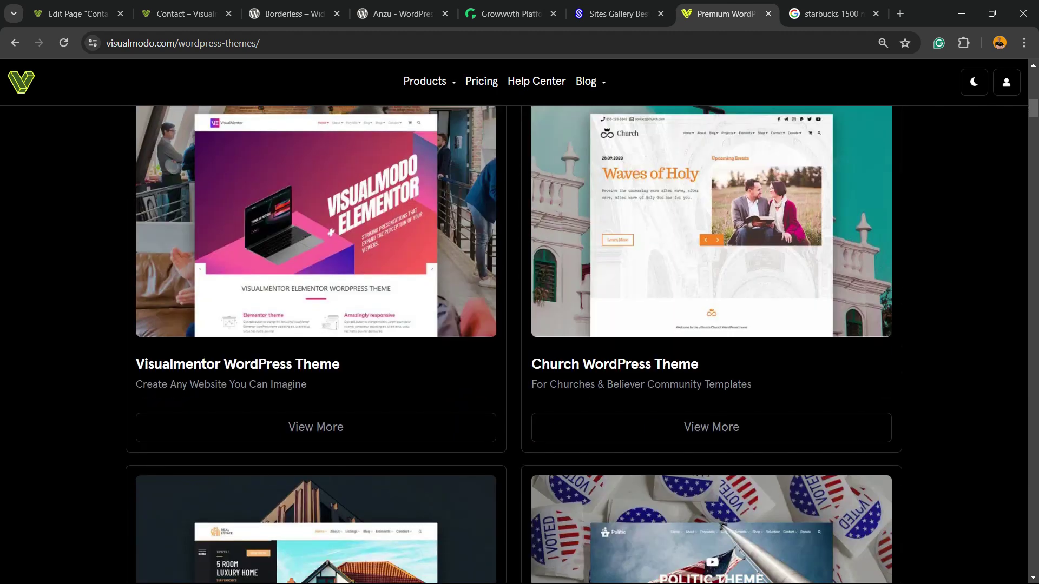
scroll(520, 347, down, 2)
scroll(519, 347, down, 10)
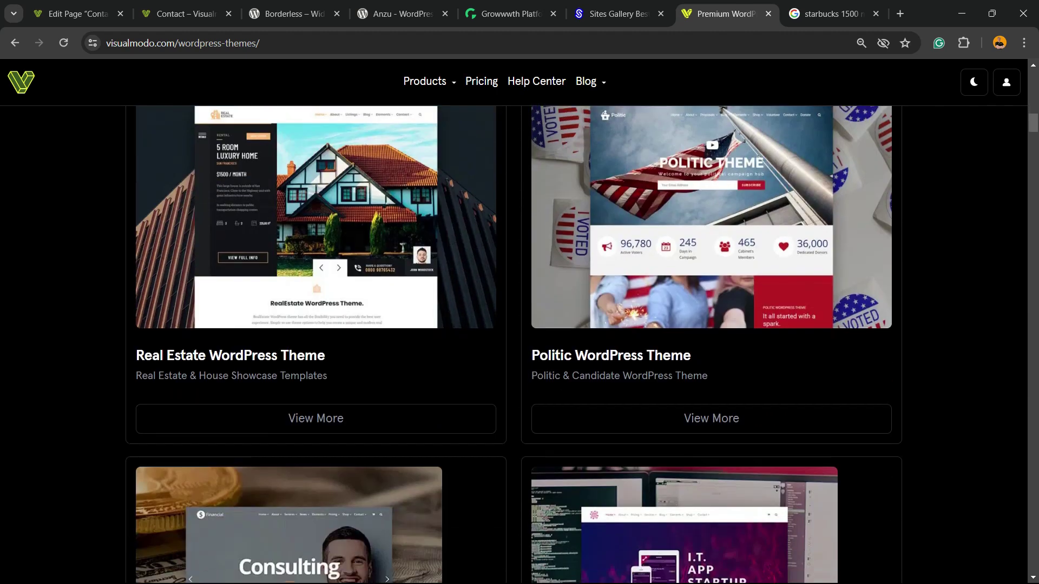
scroll(519, 346, down, 5)
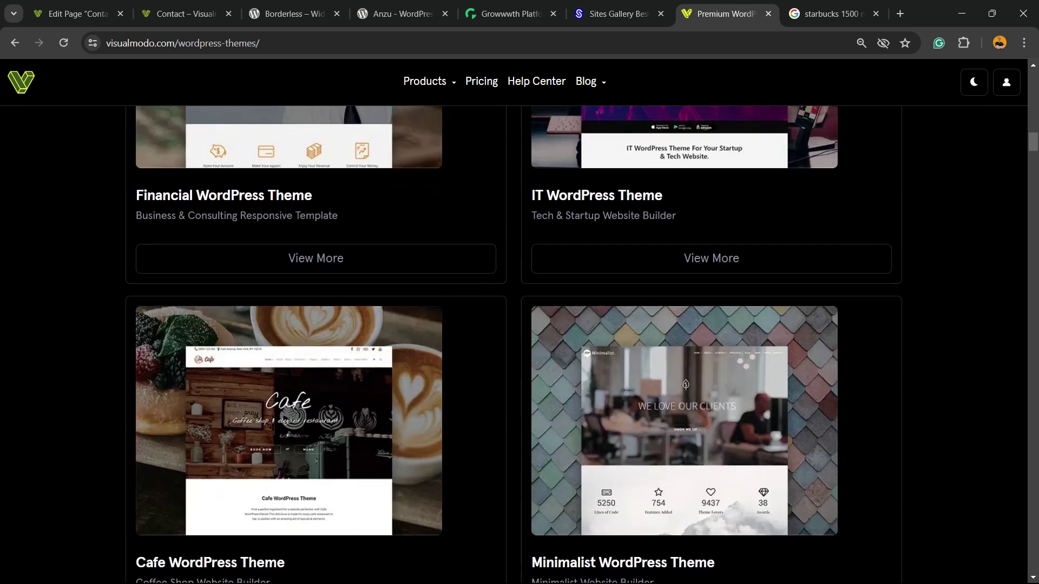
scroll(520, 346, down, 9)
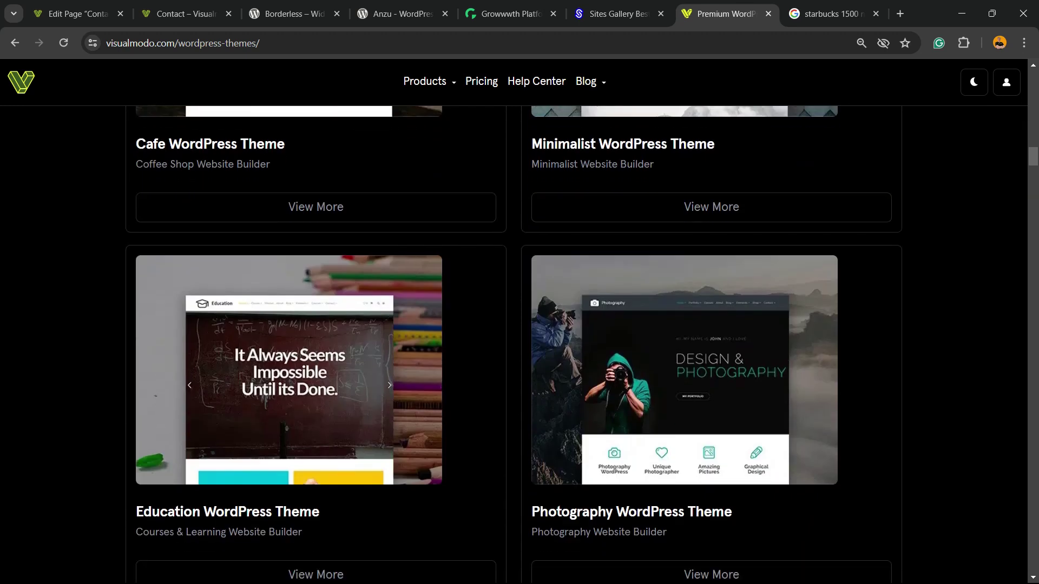
scroll(520, 347, down, 10)
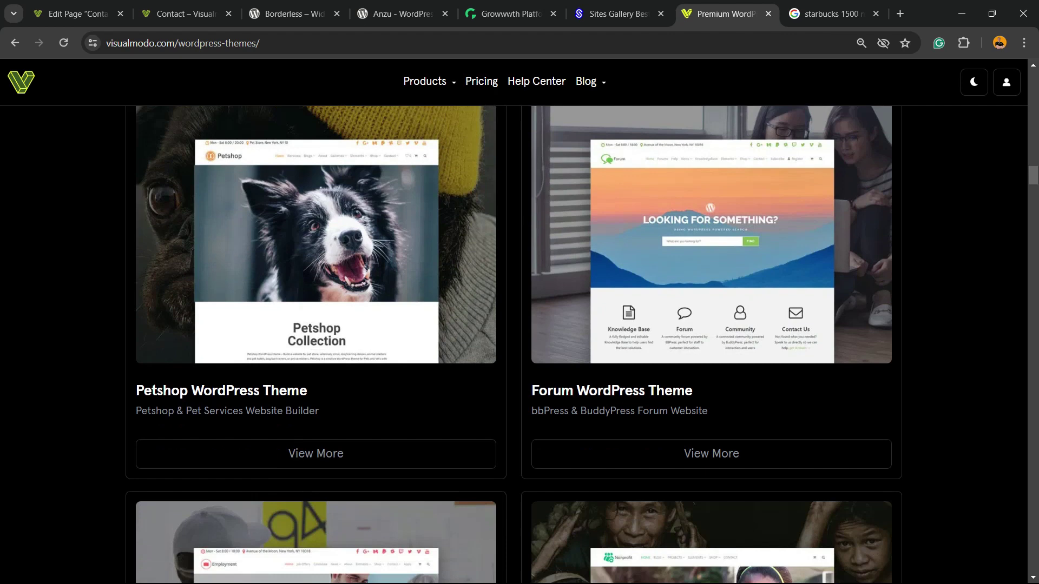
scroll(519, 346, down, 10)
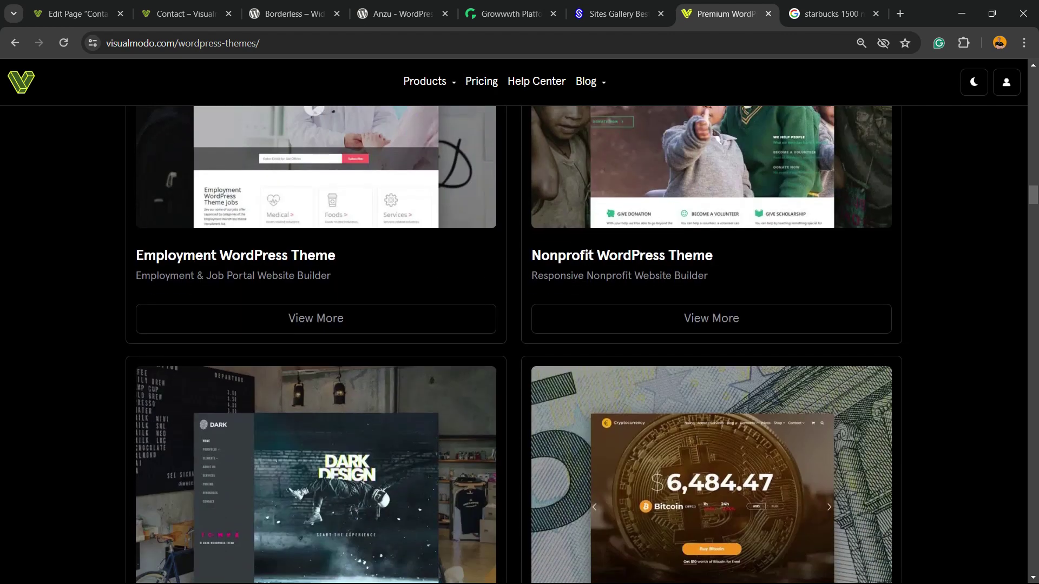
scroll(519, 346, down, 10)
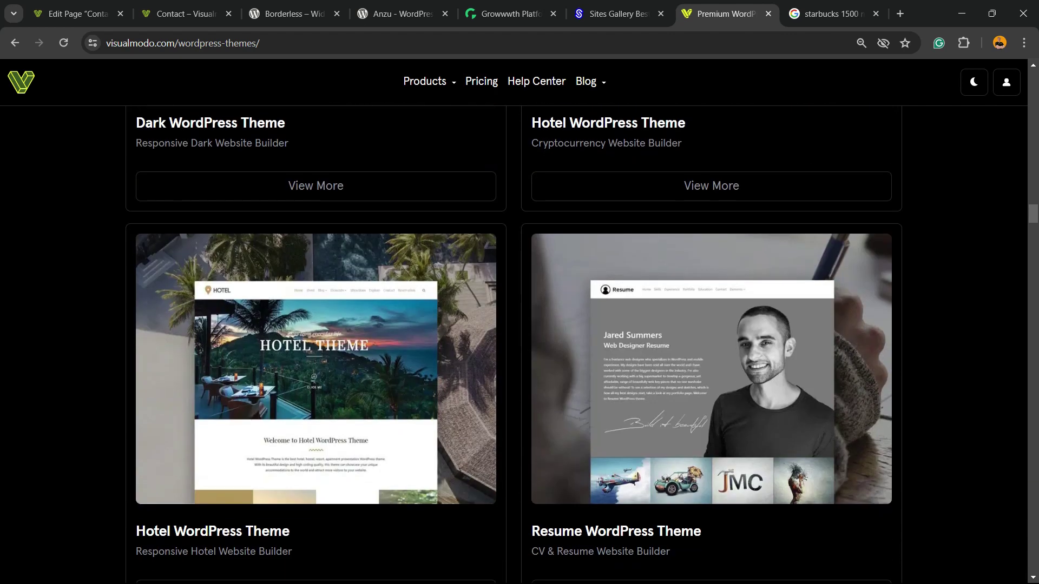
scroll(519, 347, down, 12)
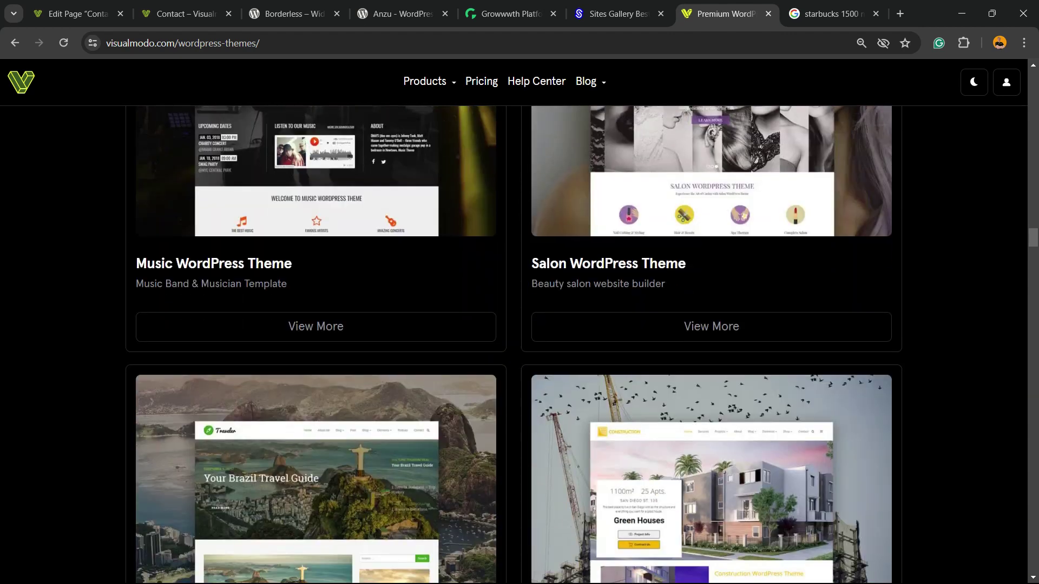
scroll(520, 346, down, 10)
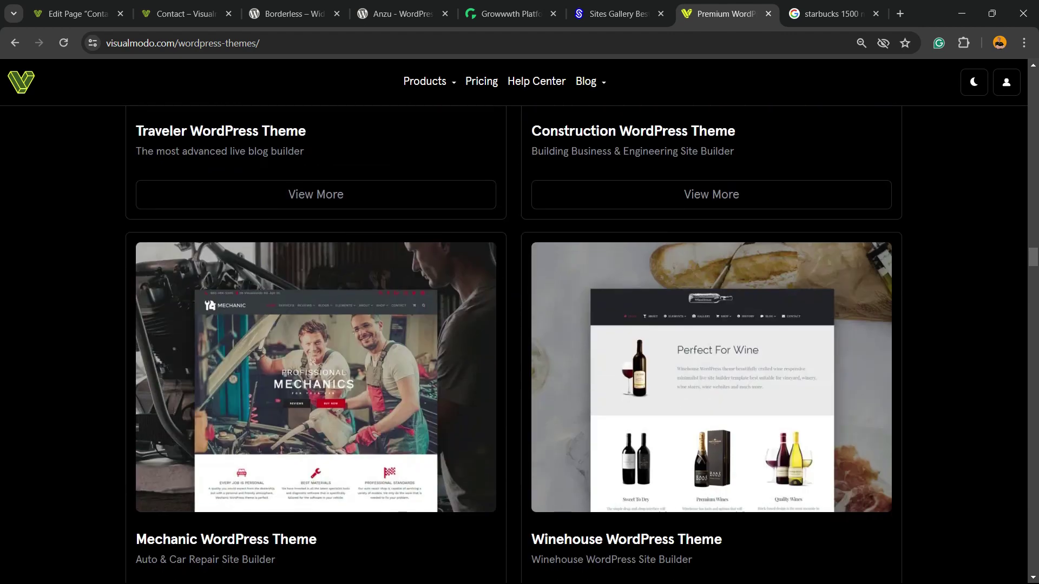
scroll(519, 347, down, 10)
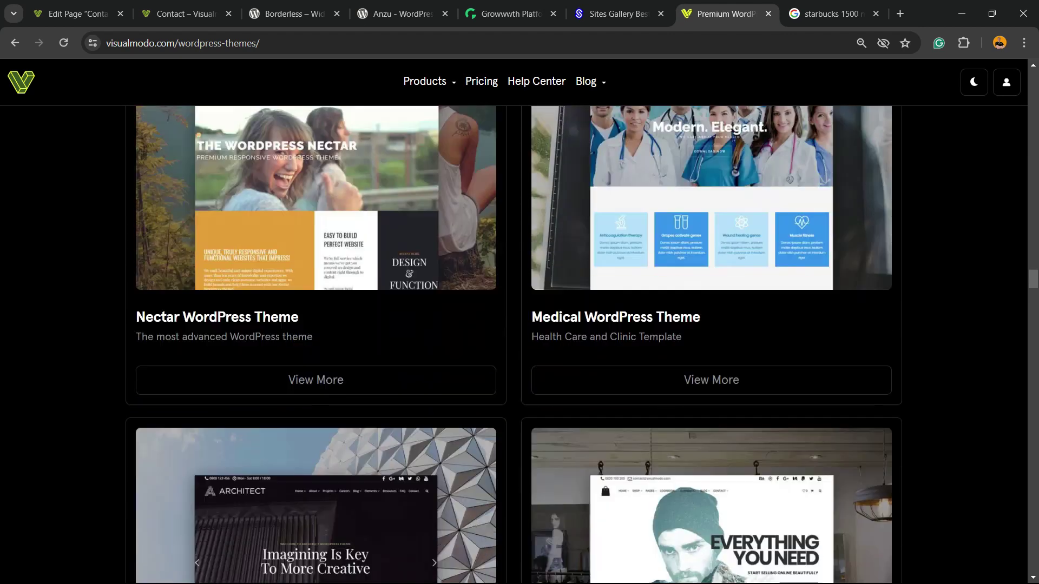